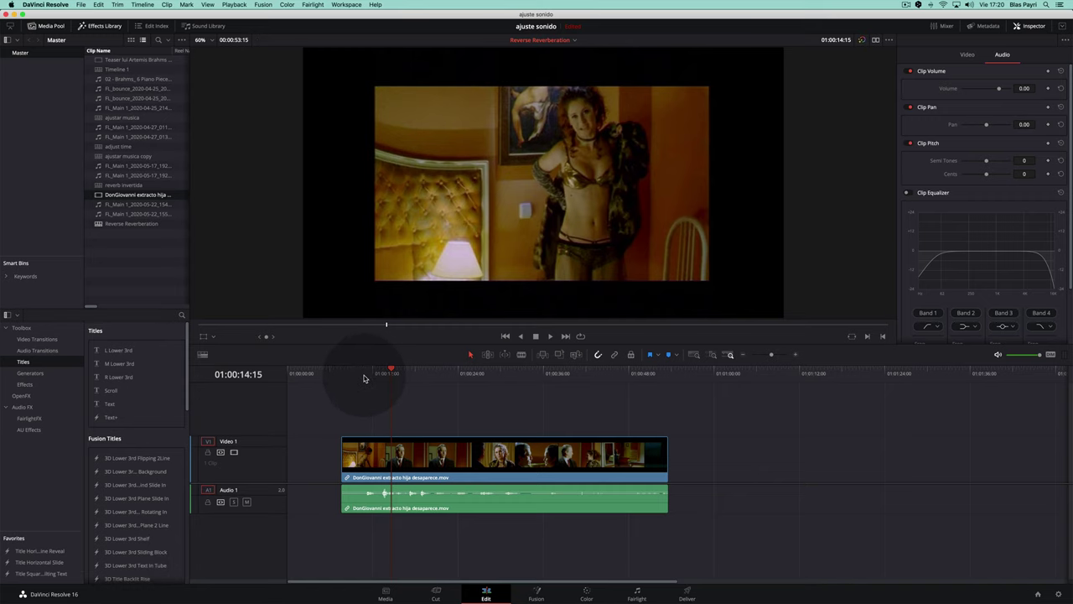
- Preview the clip from about twelve seconds in
{"action": "left_click", "coordinate": [375, 376]}
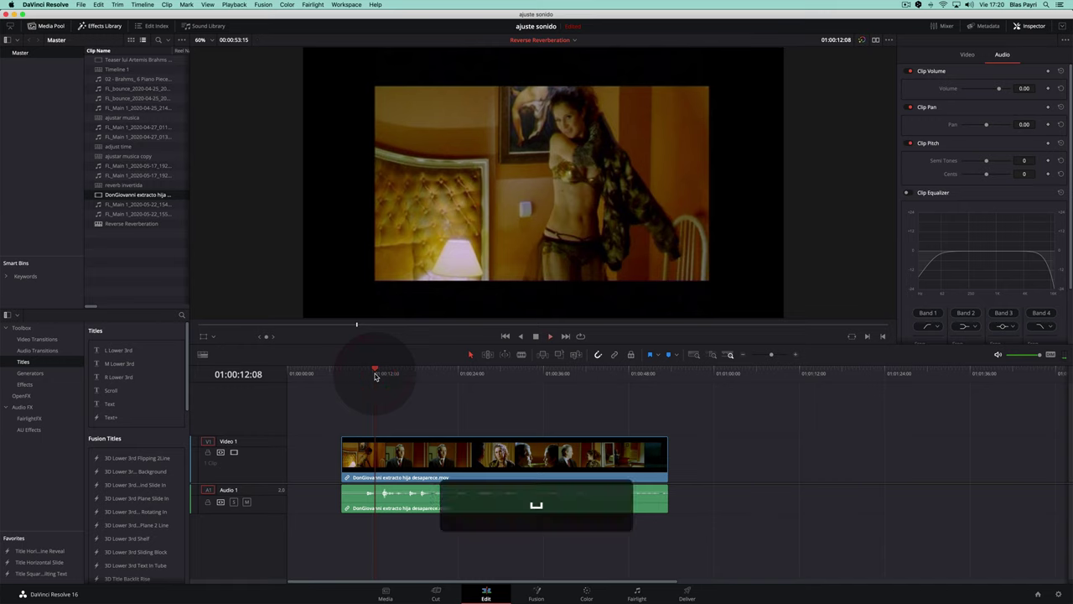
{"action": "key", "text": "space"}
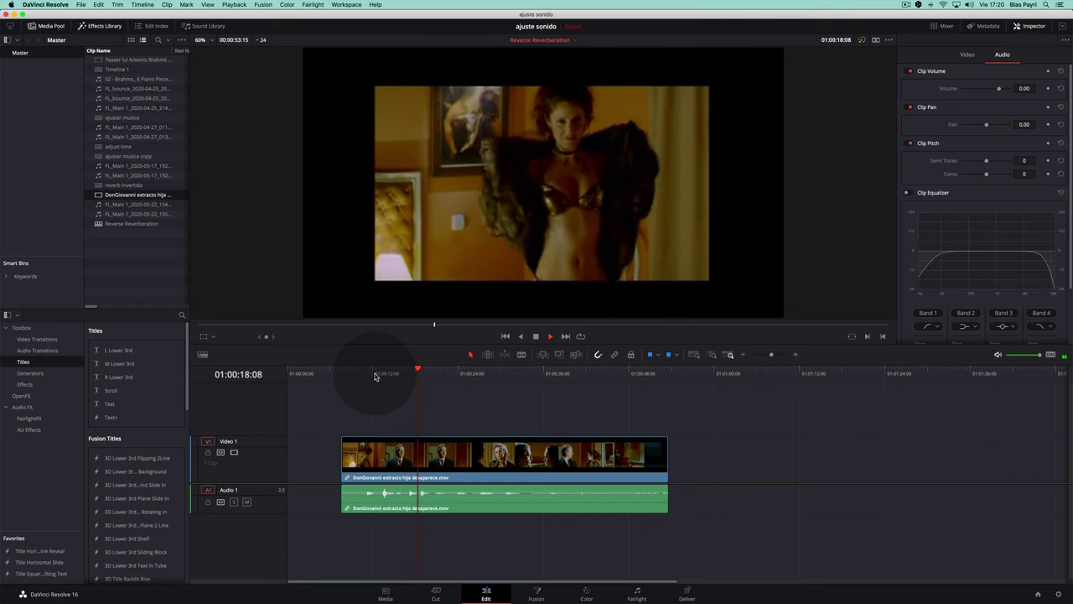
{"action": "key", "text": "space"}
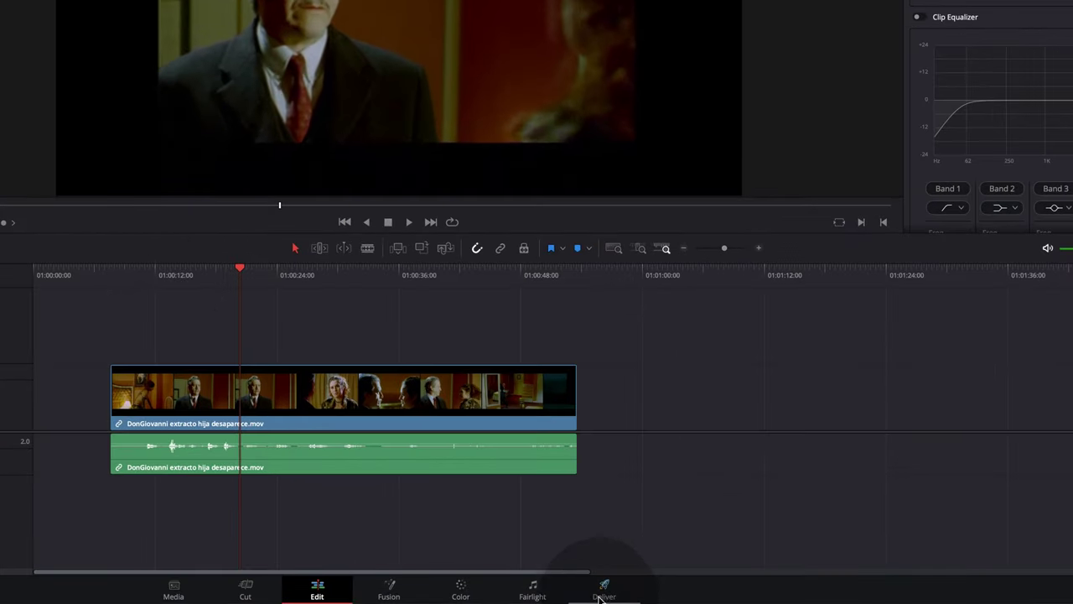
- On the Fairlight page, set In at the clip start 01:00:07:15 and Out at its end 01:00:46:02
{"action": "left_click", "coordinate": [533, 591]}
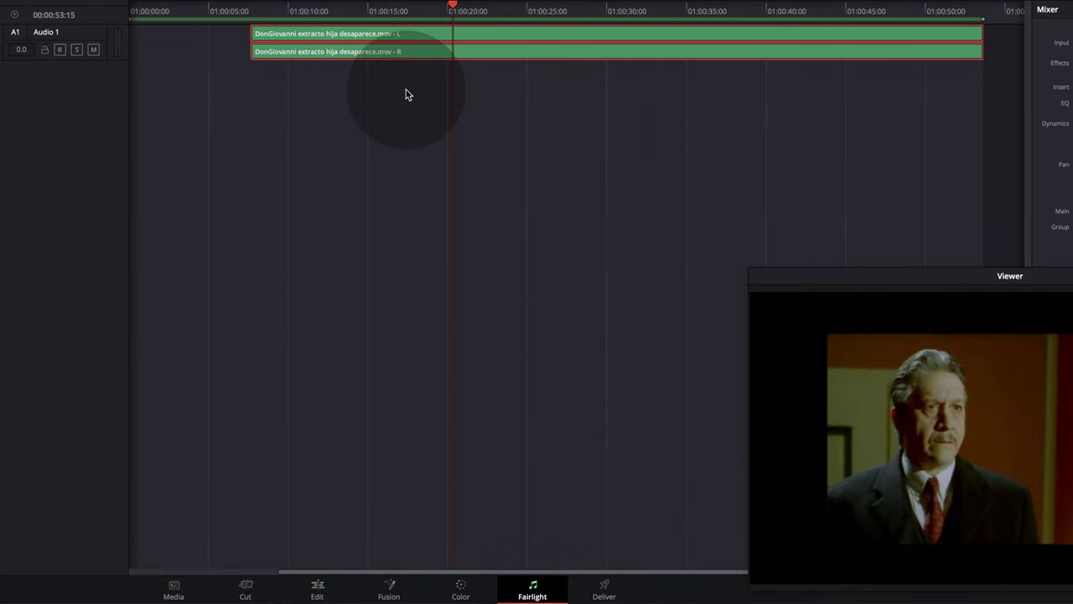
{"action": "left_click", "coordinate": [280, 104]}
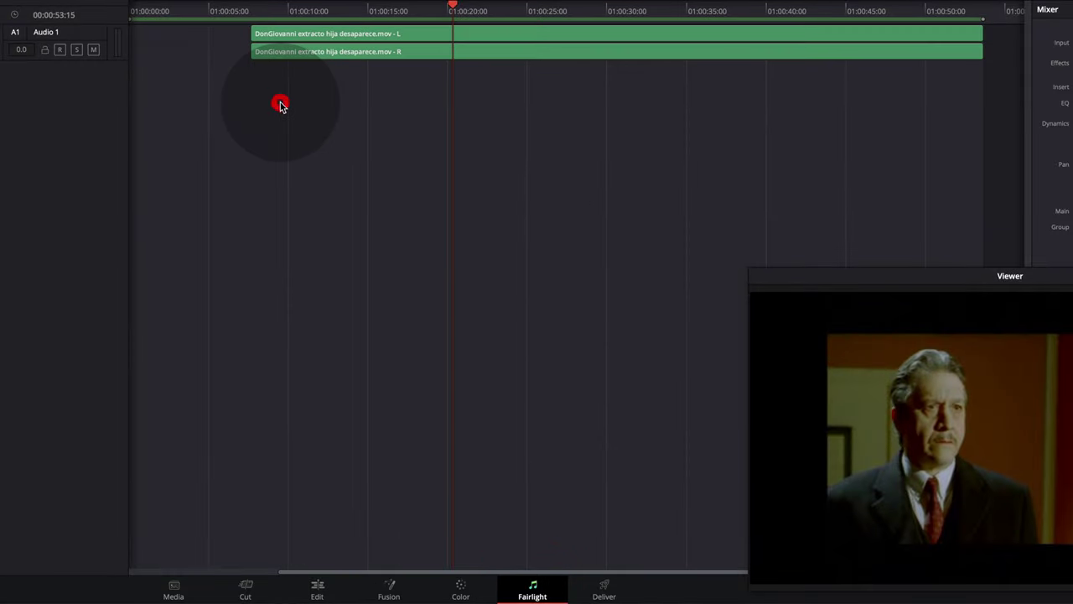
{"action": "left_click", "coordinate": [251, 12]}
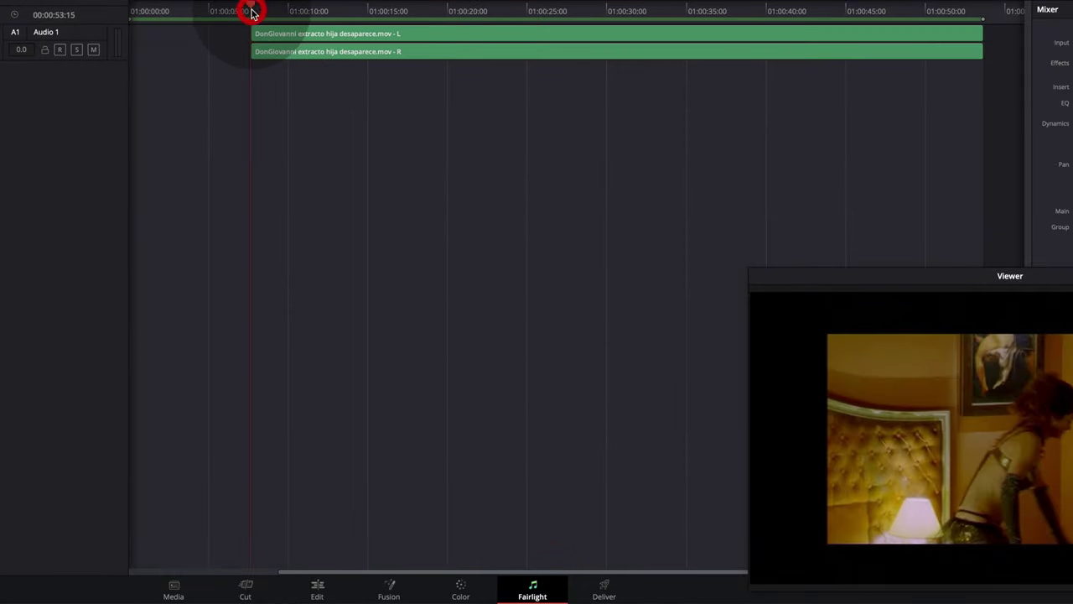
{"action": "key", "text": "i"}
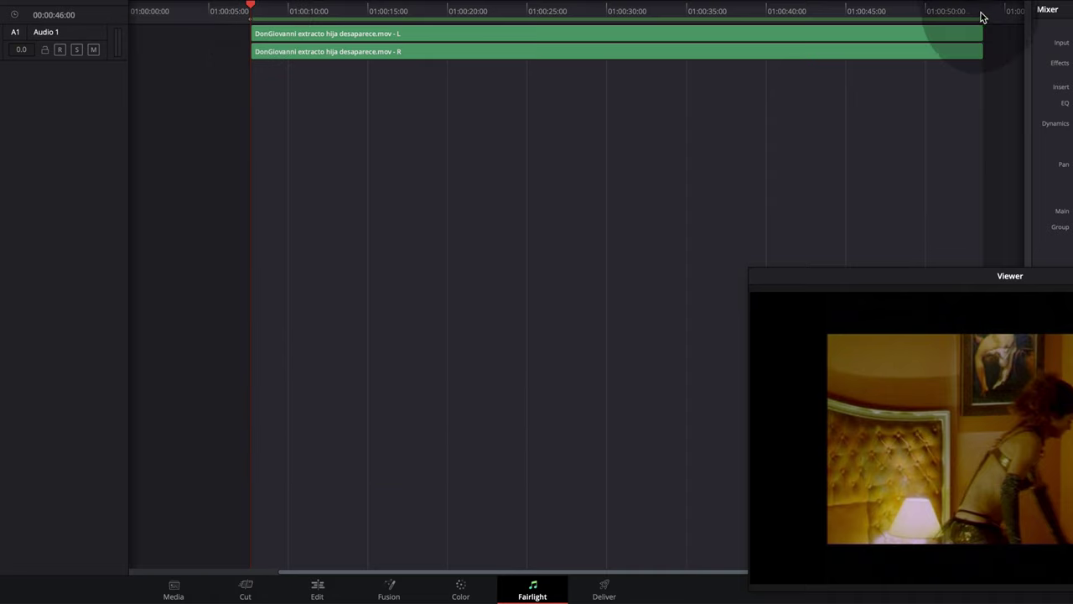
{"action": "left_click", "coordinate": [982, 10]}
{"action": "left_click_drag", "start_coordinate": [982, 7], "coordinate": [869, 16]}
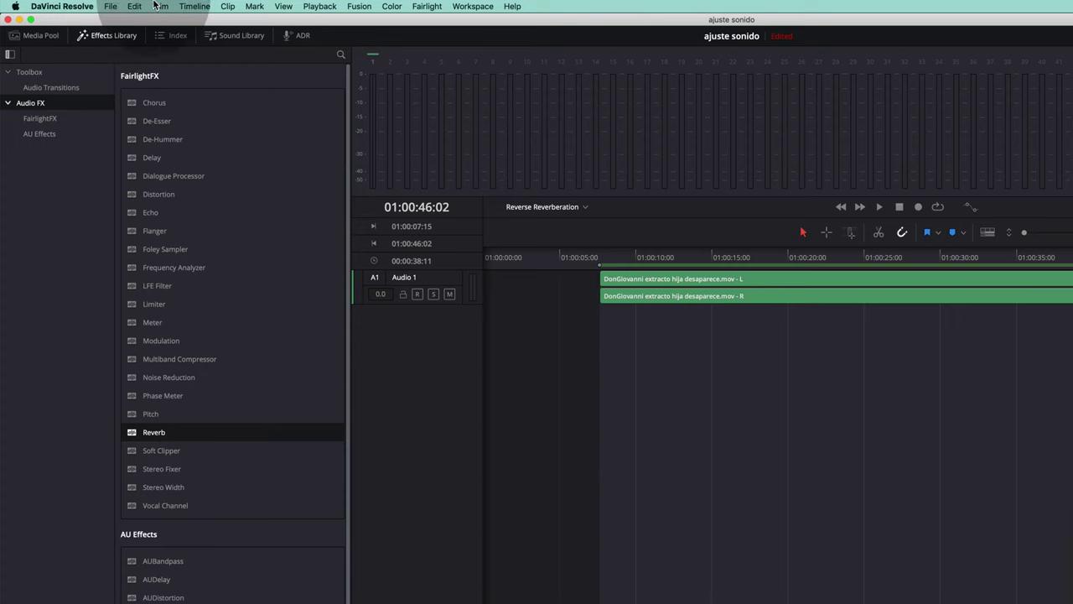
- Bounce the mix to a new Audio 2 track, then return to the Edit page at the clip start
{"action": "left_click", "coordinate": [195, 6]}
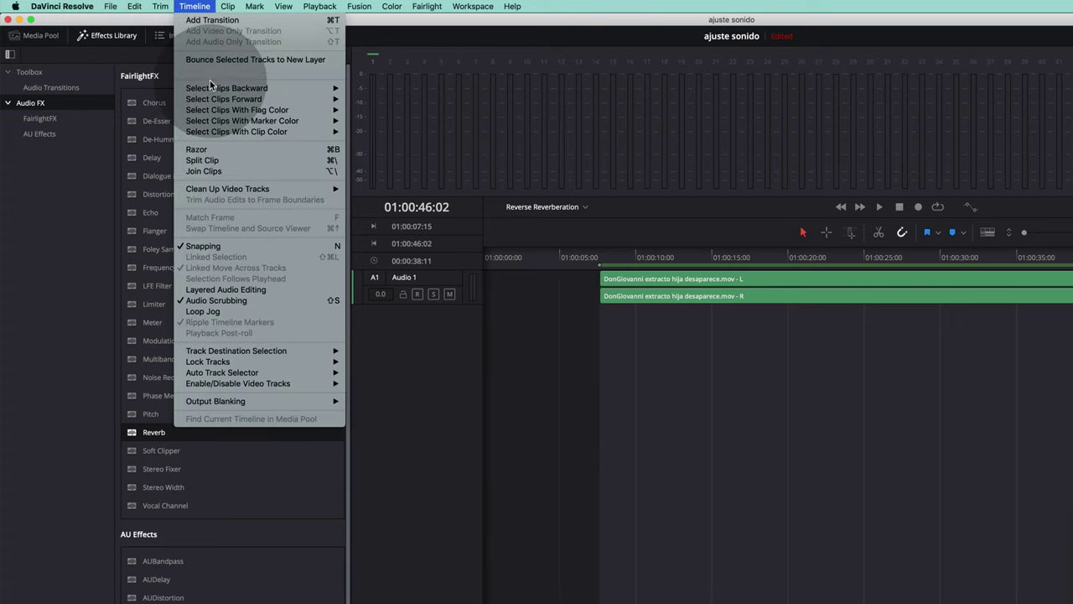
{"action": "left_click", "coordinate": [212, 72]}
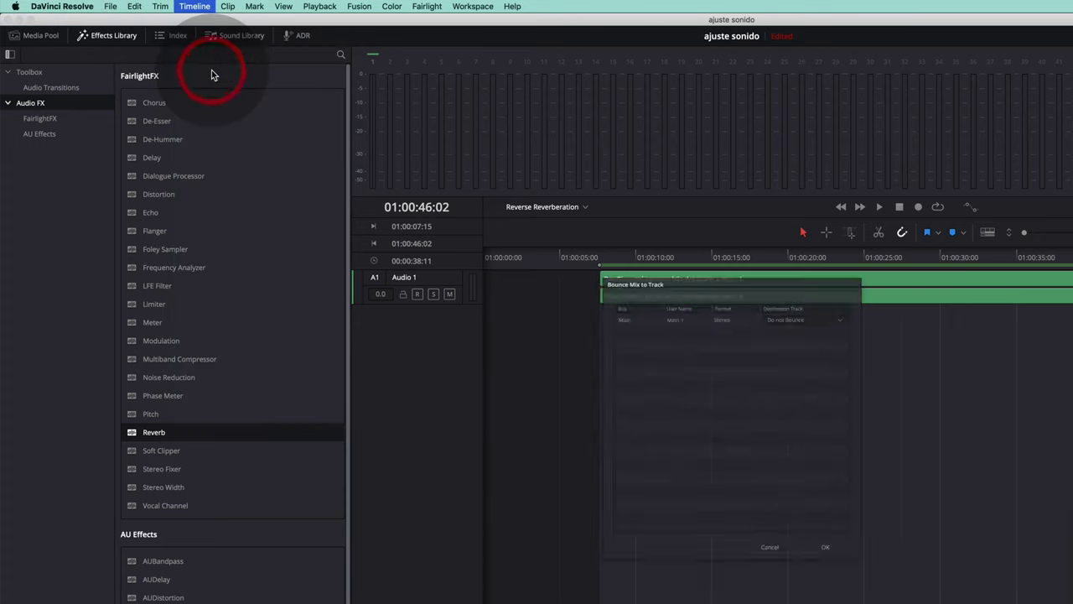
{"action": "left_click", "coordinate": [791, 290]}
{"action": "left_click", "coordinate": [791, 324]}
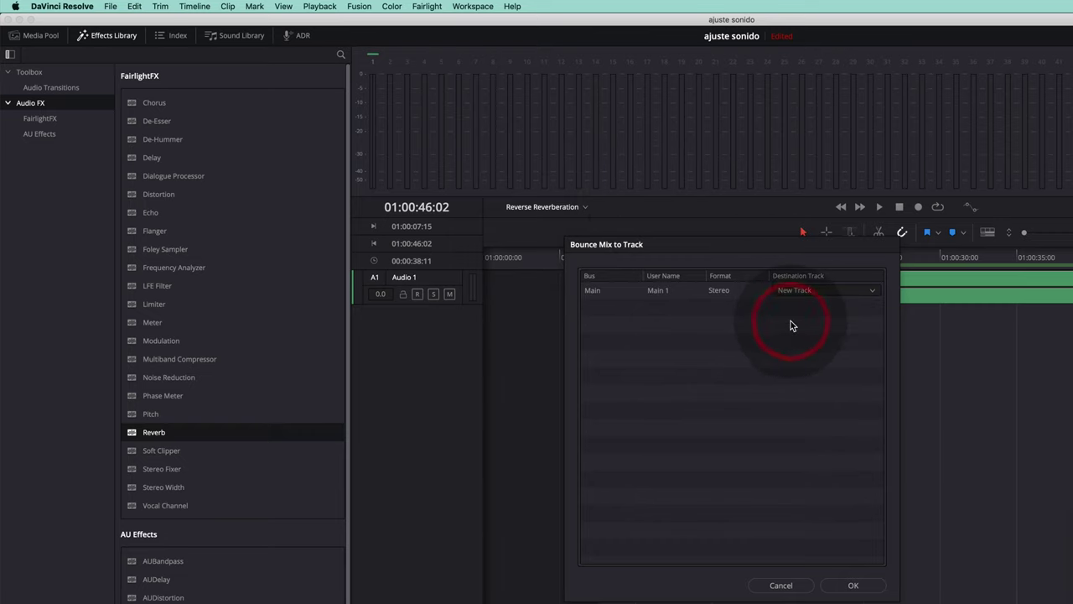
{"action": "left_click", "coordinate": [840, 587]}
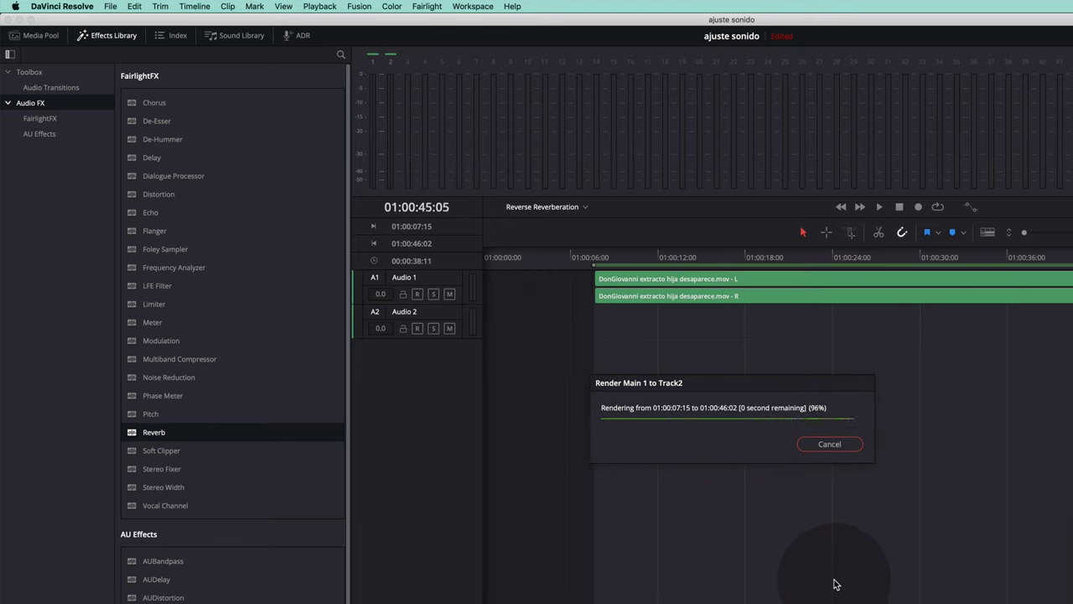
{"action": "left_click", "coordinate": [605, 323]}
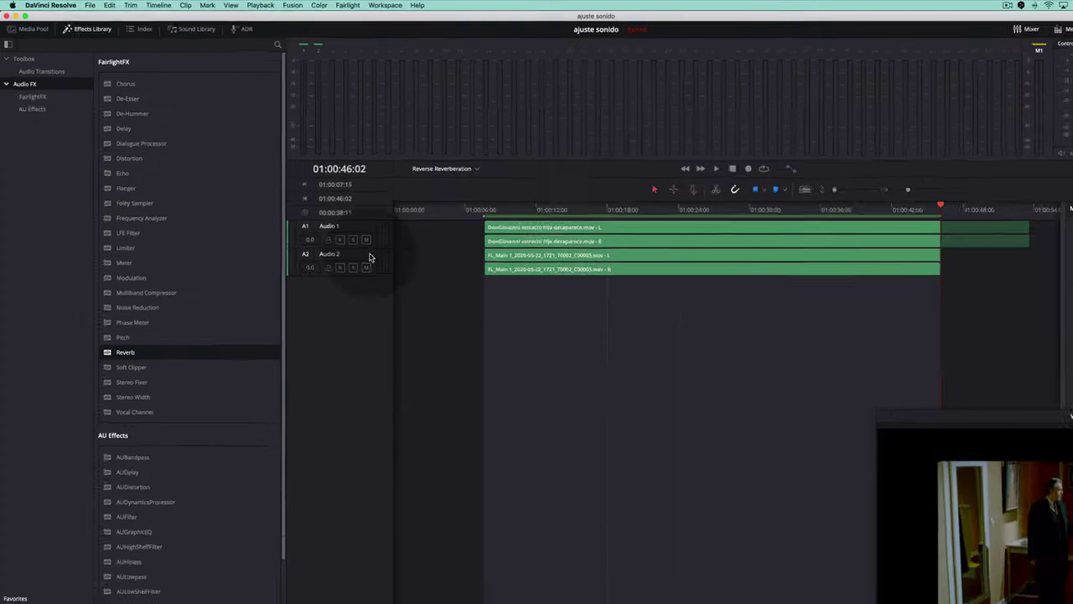
{"action": "left_click", "coordinate": [487, 596]}
{"action": "left_click", "coordinate": [347, 376]}
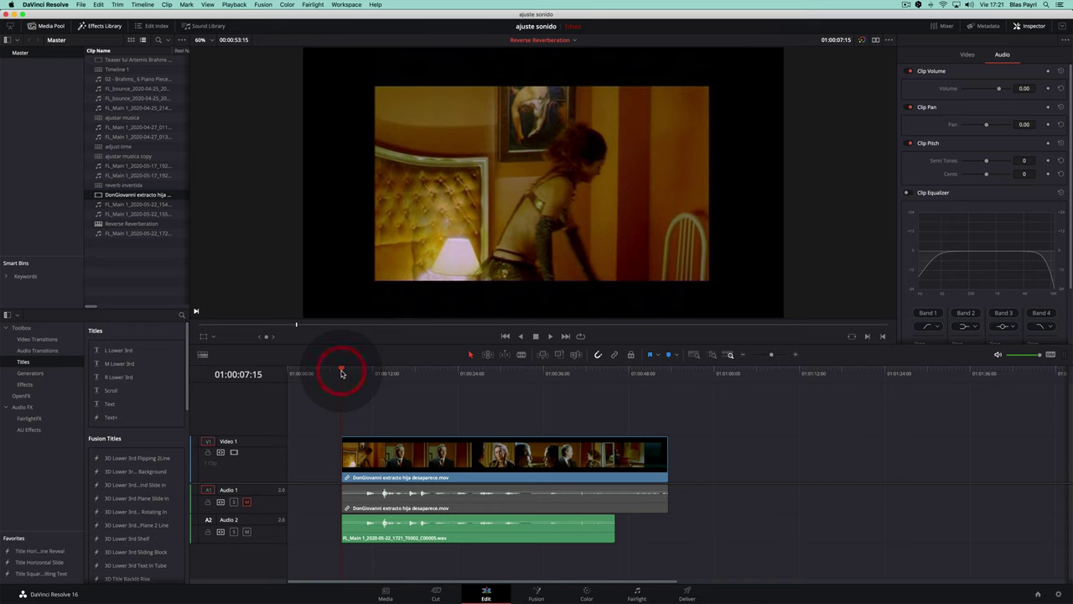
- Add Marker 1 at 01:00:07:15 and Marker 2 at 01:00:46:02, then select the Audio 2 clip
{"action": "key", "text": "m"}
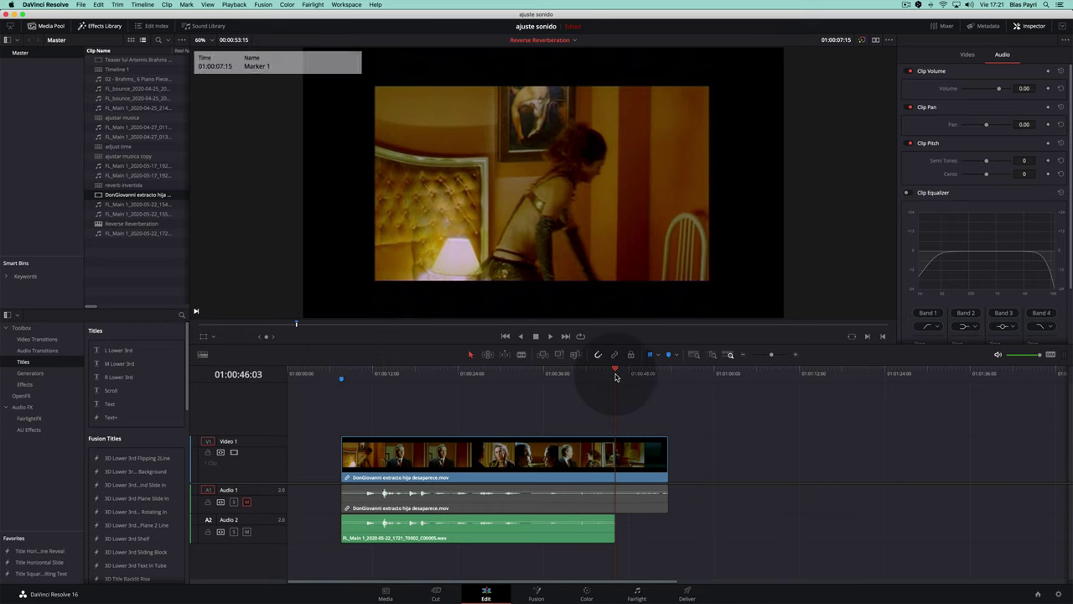
{"action": "left_click", "coordinate": [615, 376]}
{"action": "key", "text": "m"}
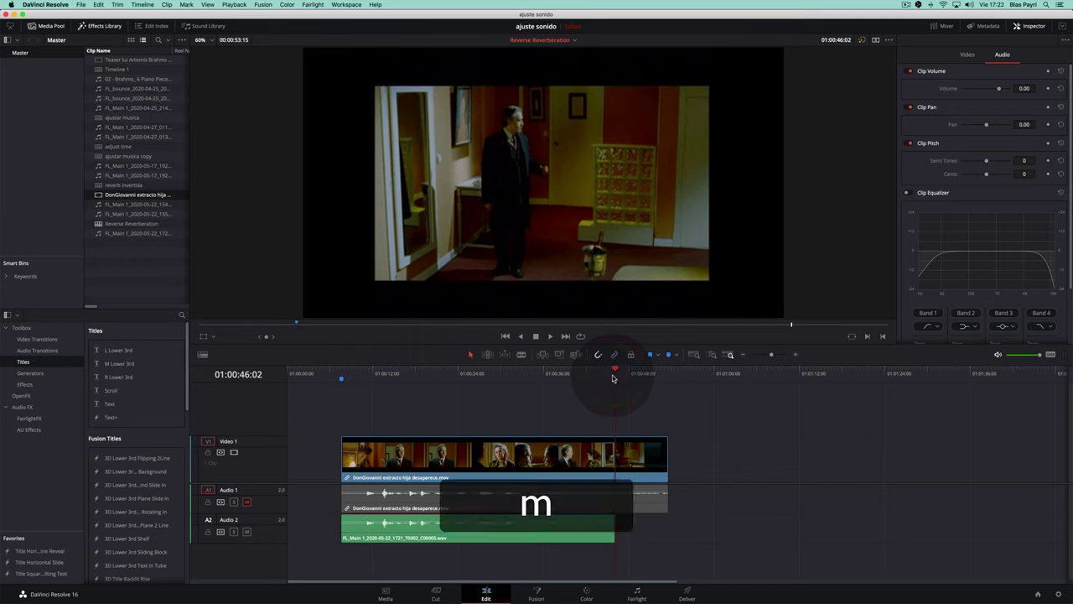
{"action": "left_click", "coordinate": [529, 538]}
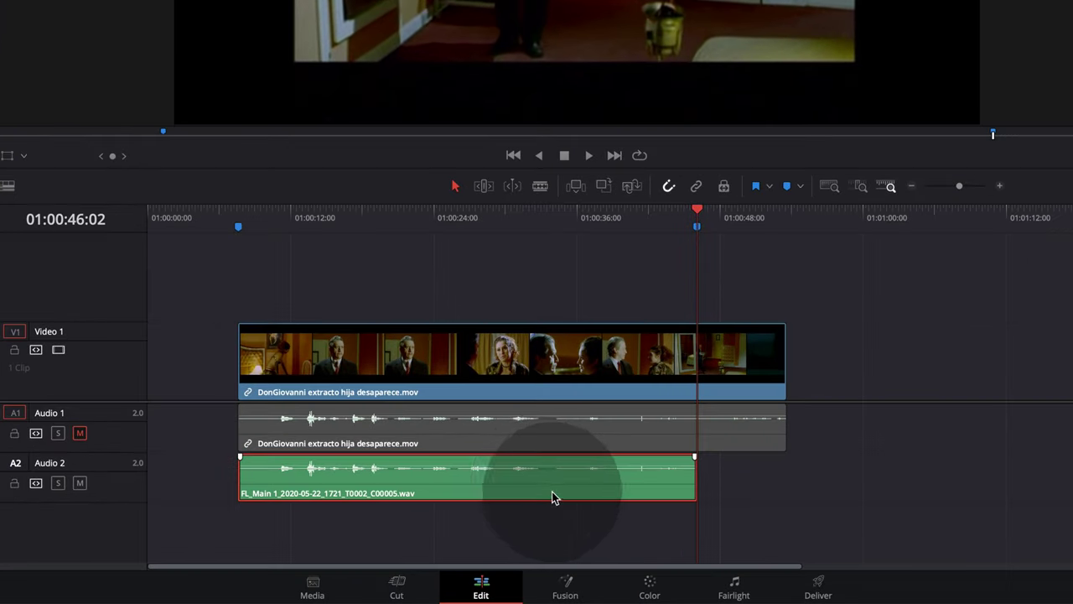
- Set the Audio 2 clip to Reverse speed with Pitch Correction off via Change Clip Speed
{"action": "right_click", "coordinate": [522, 533]}
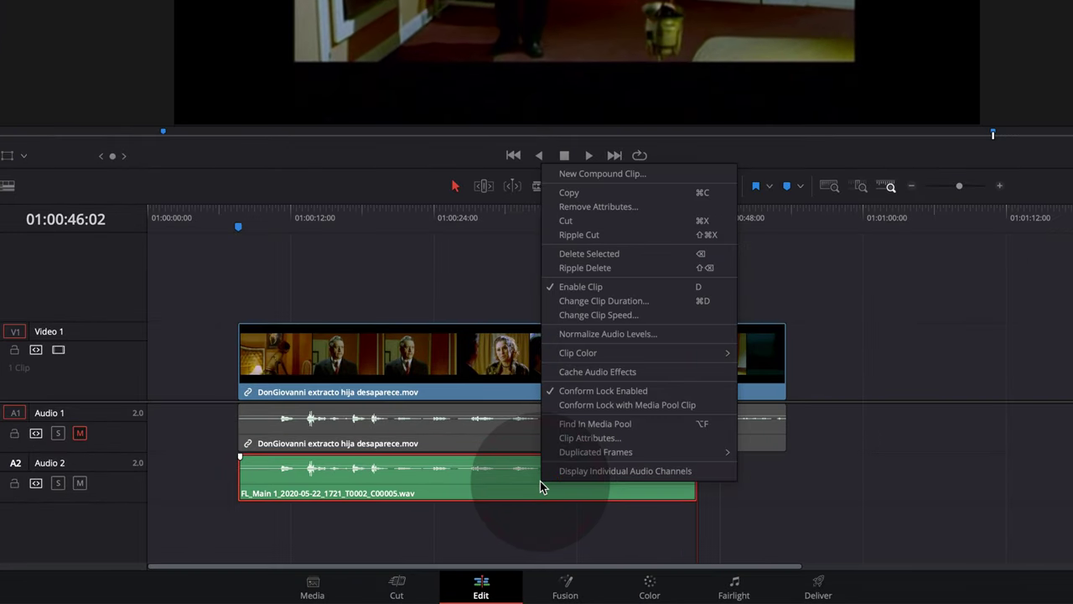
{"action": "left_click", "coordinate": [599, 316]}
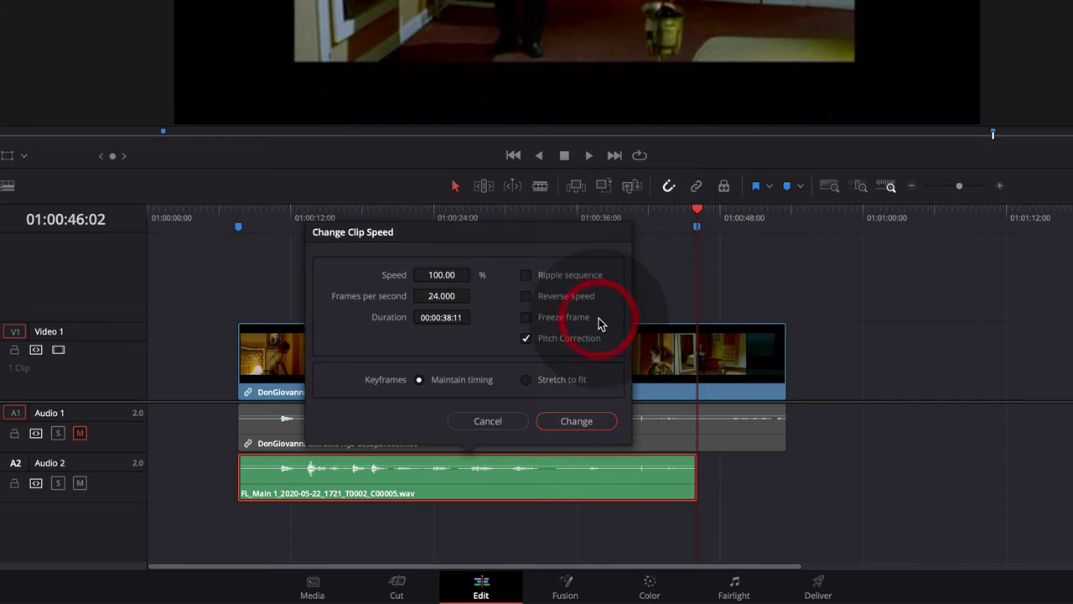
{"action": "left_click", "coordinate": [525, 339]}
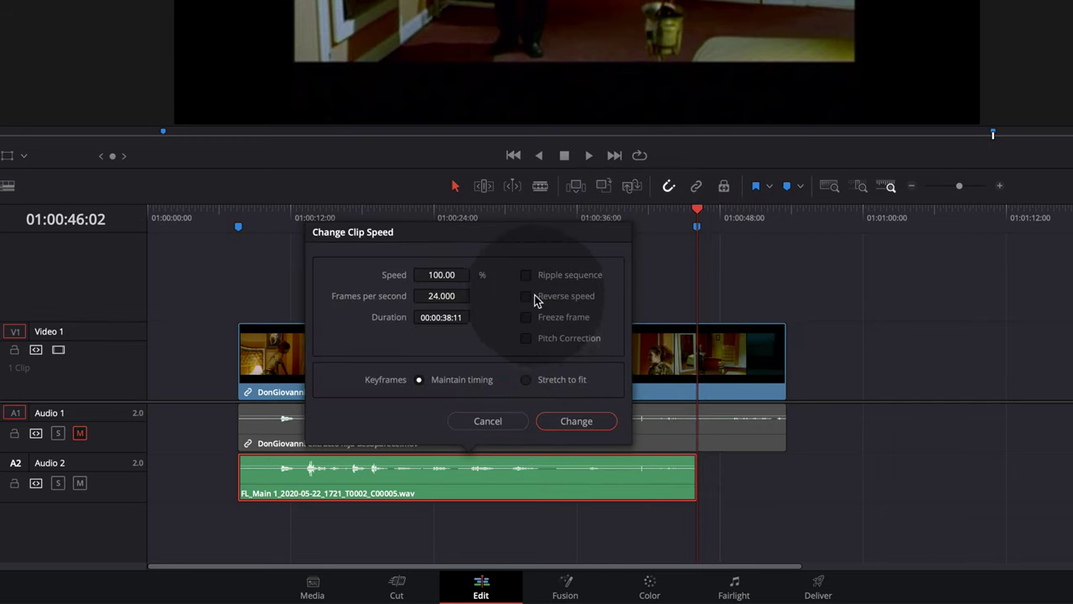
{"action": "left_click", "coordinate": [529, 298]}
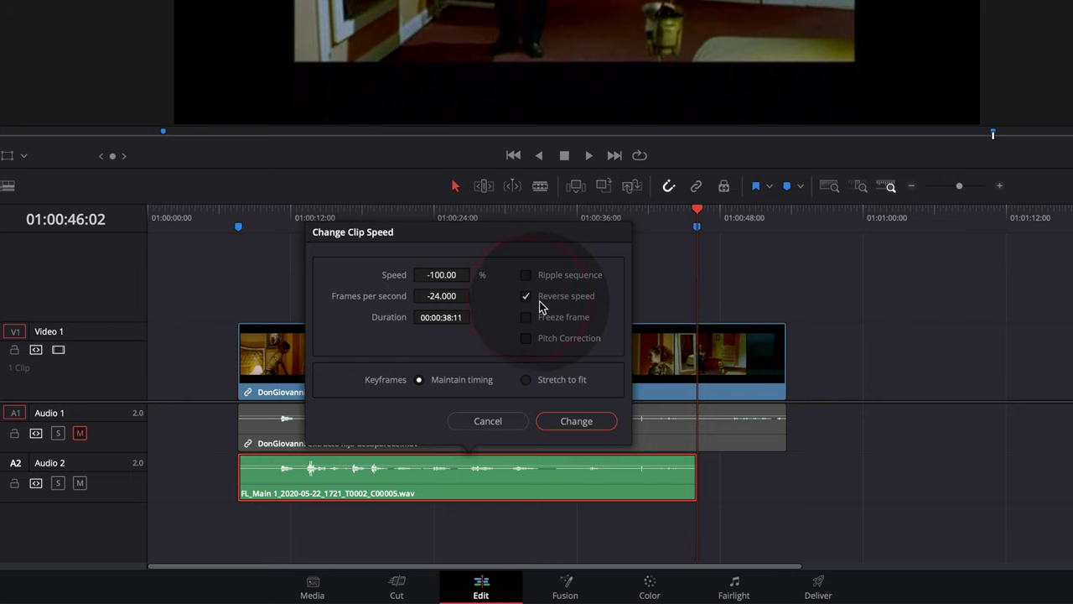
{"action": "left_click", "coordinate": [563, 422]}
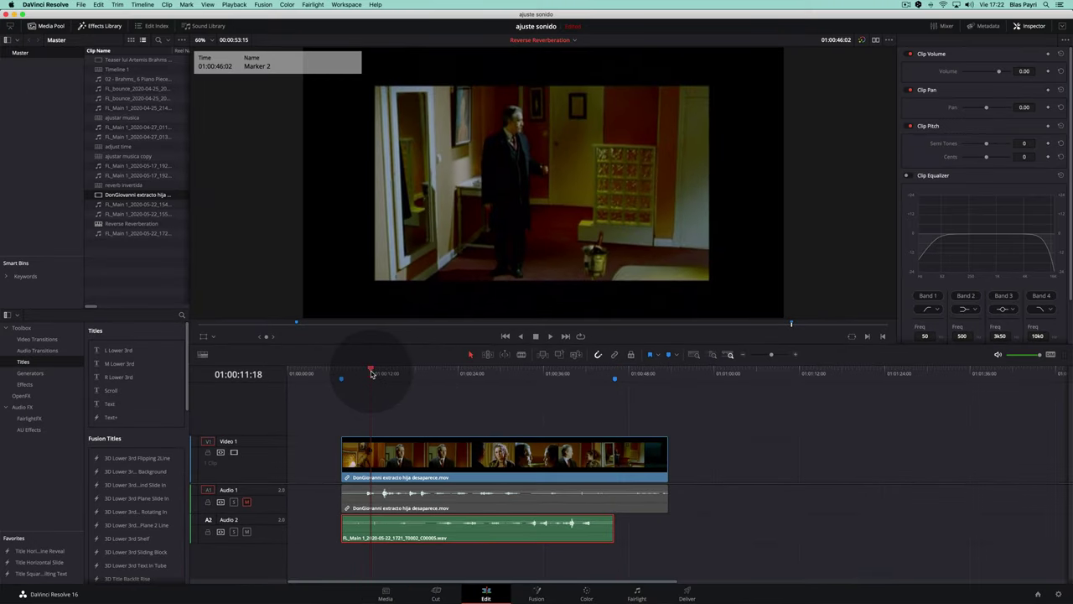
- Play back the reversed Audio 2 clip to preview it
{"action": "left_click", "coordinate": [372, 370]}
{"action": "key", "text": "space"}
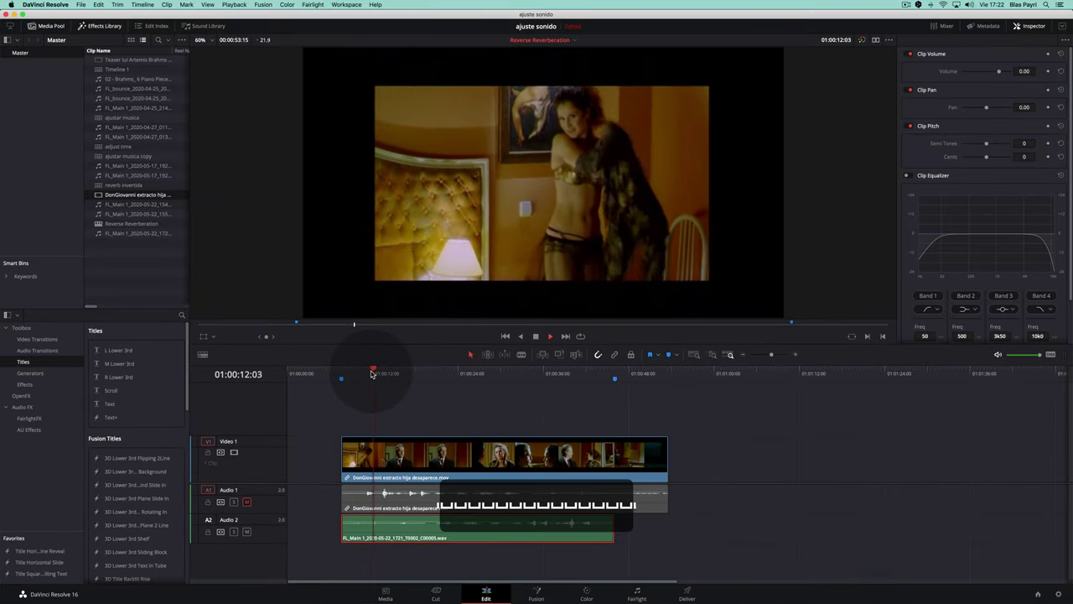
{"action": "left_click", "coordinate": [448, 377]}
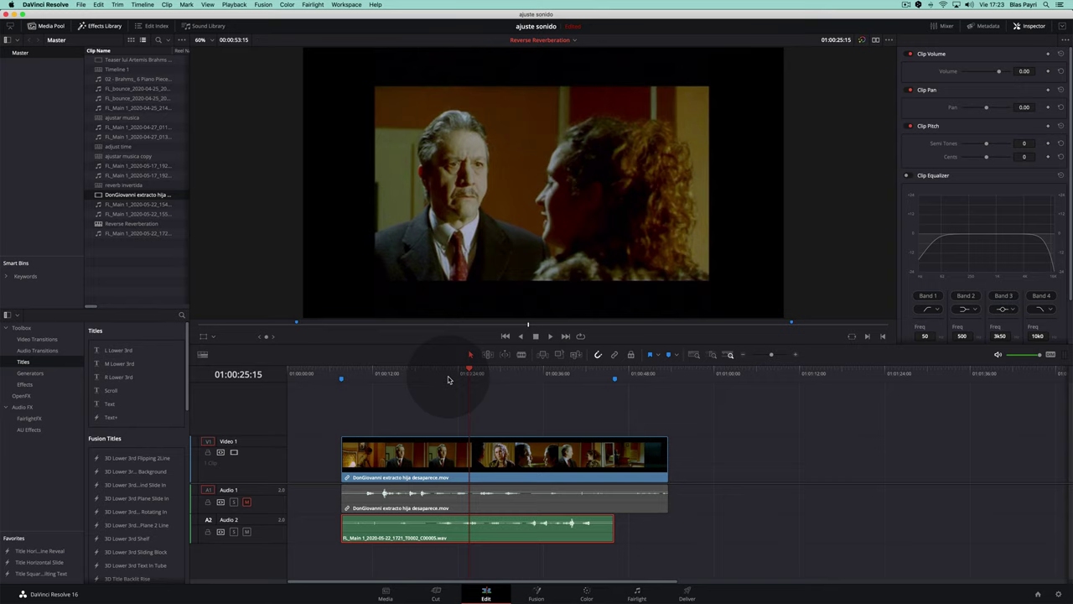
- On Fairlight, add Reverb to Audio 2 with Reverb Time 1165 and Dry/Wet 73.73
{"action": "left_click", "coordinate": [638, 593]}
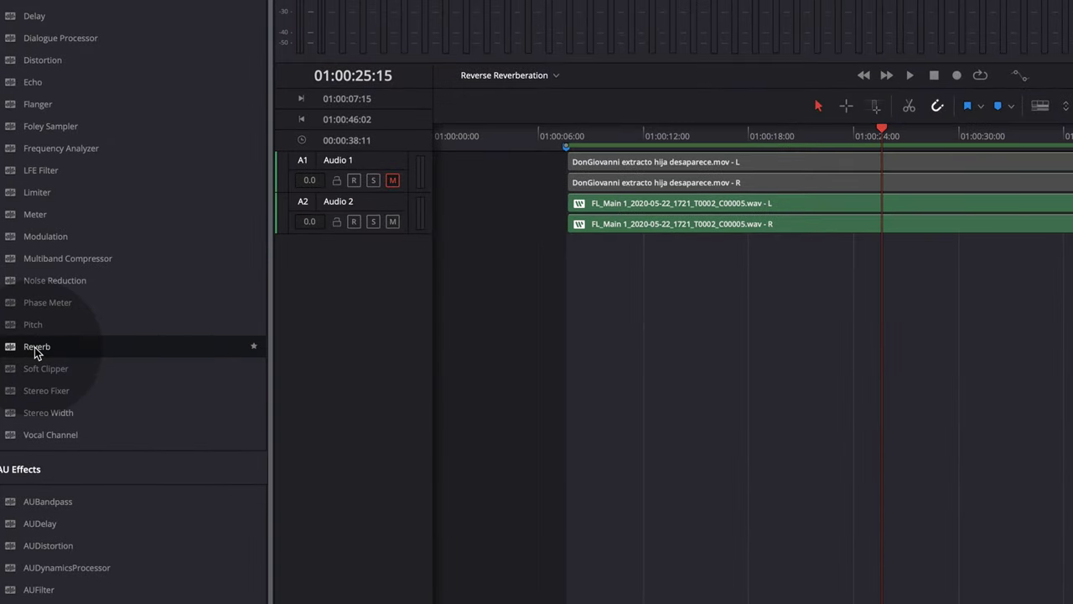
{"action": "mouse_move", "coordinate": [34, 347]}
{"action": "left_mouse_down"}
{"action": "mouse_move", "coordinate": [369, 208]}
{"action": "mouse_move", "coordinate": [343, 207]}
{"action": "left_mouse_up"}
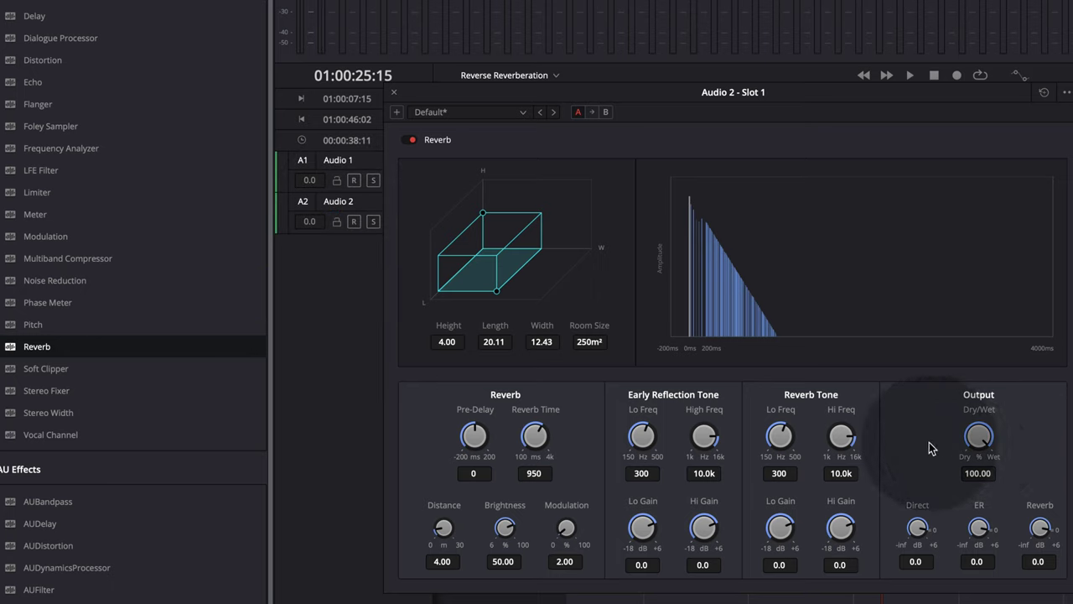
{"action": "left_click", "coordinate": [535, 475]}
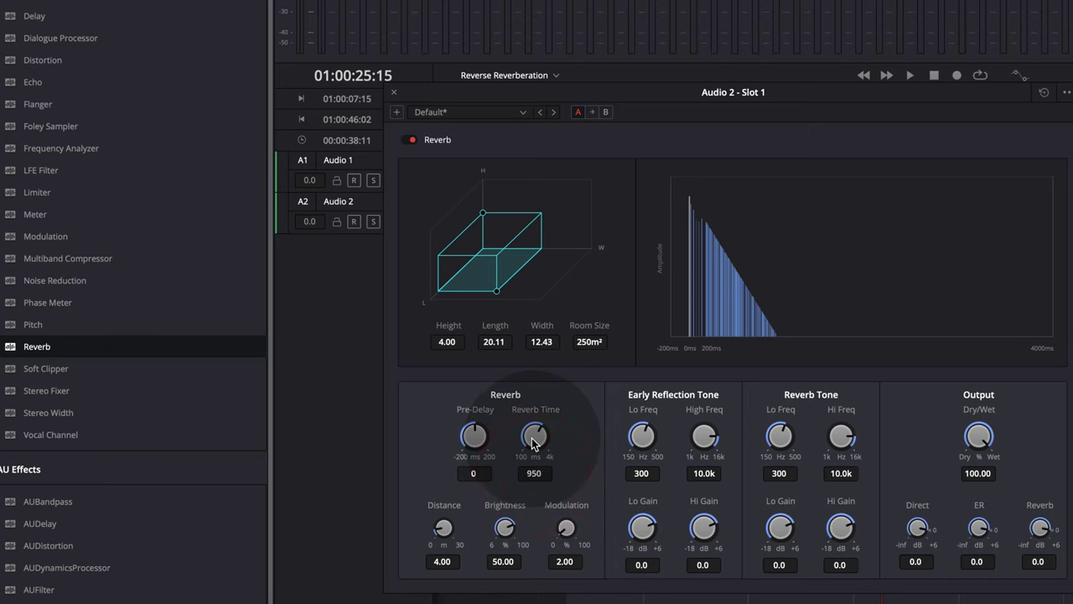
{"action": "left_click_drag", "start_coordinate": [533, 443], "coordinate": [540, 444]}
{"action": "left_click", "coordinate": [543, 441]}
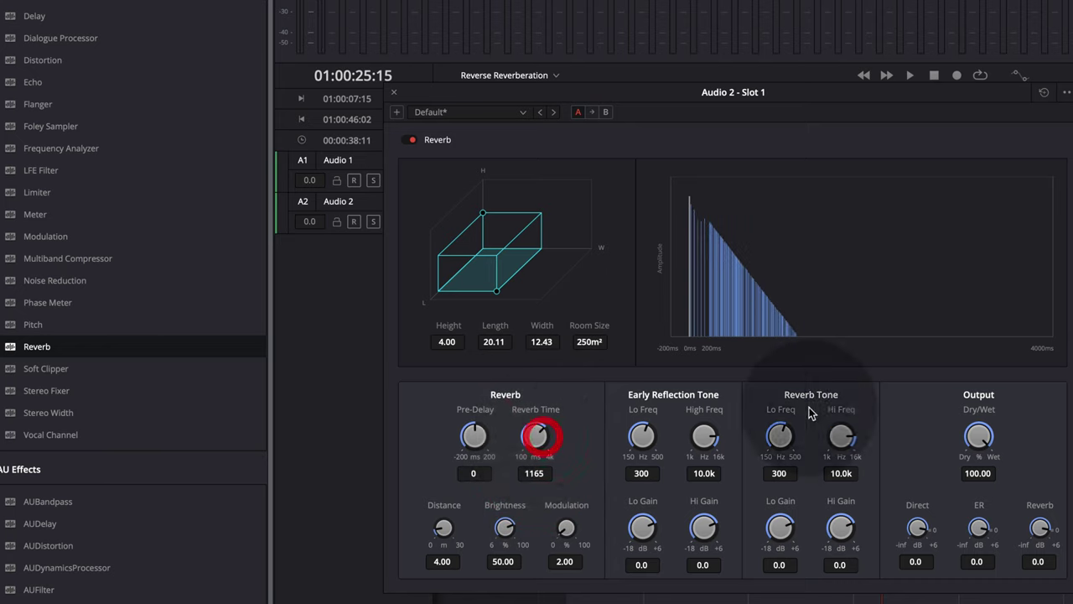
{"action": "left_click_drag", "start_coordinate": [981, 436], "coordinate": [937, 449]}
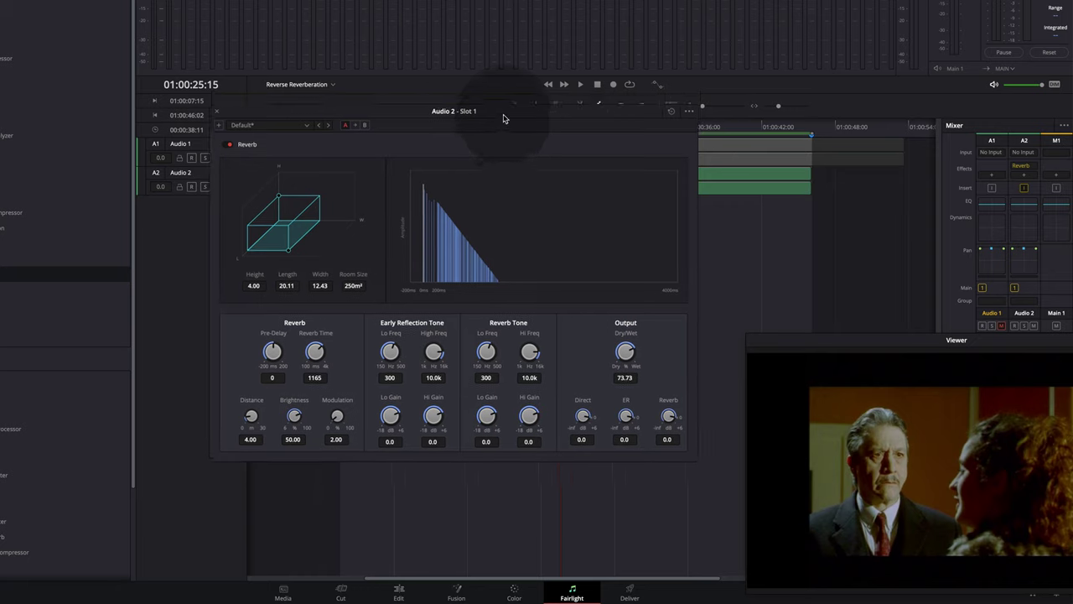
- Raise the Audio 2 Reverb Time to 2096 while auditioning playback
{"action": "left_click_drag", "start_coordinate": [501, 99], "coordinate": [325, 181]}
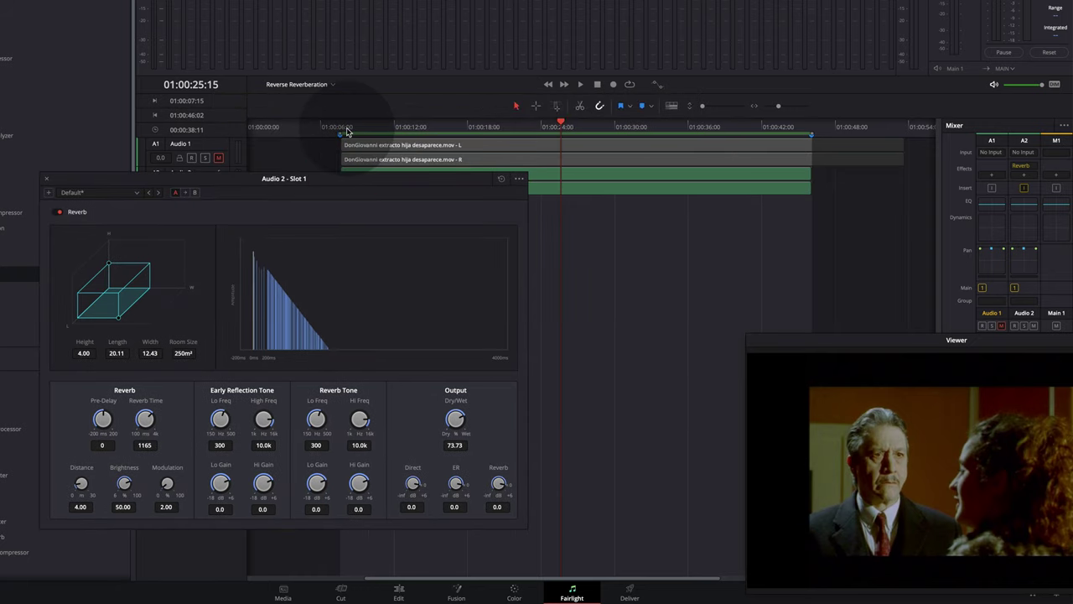
{"action": "left_click", "coordinate": [478, 127]}
{"action": "key", "text": "space"}
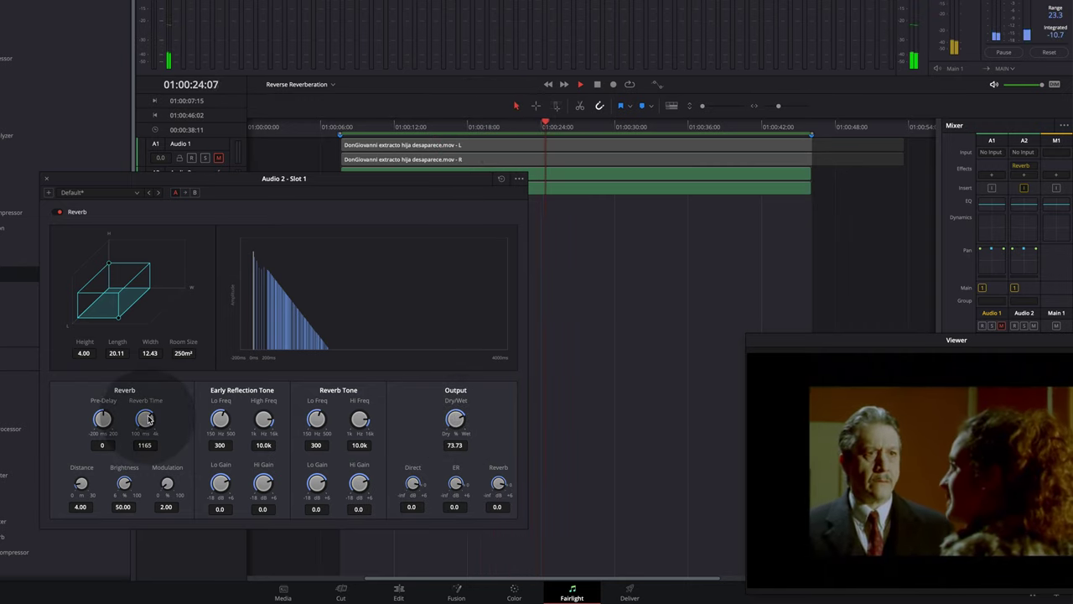
{"action": "left_click_drag", "start_coordinate": [147, 419], "coordinate": [164, 420]}
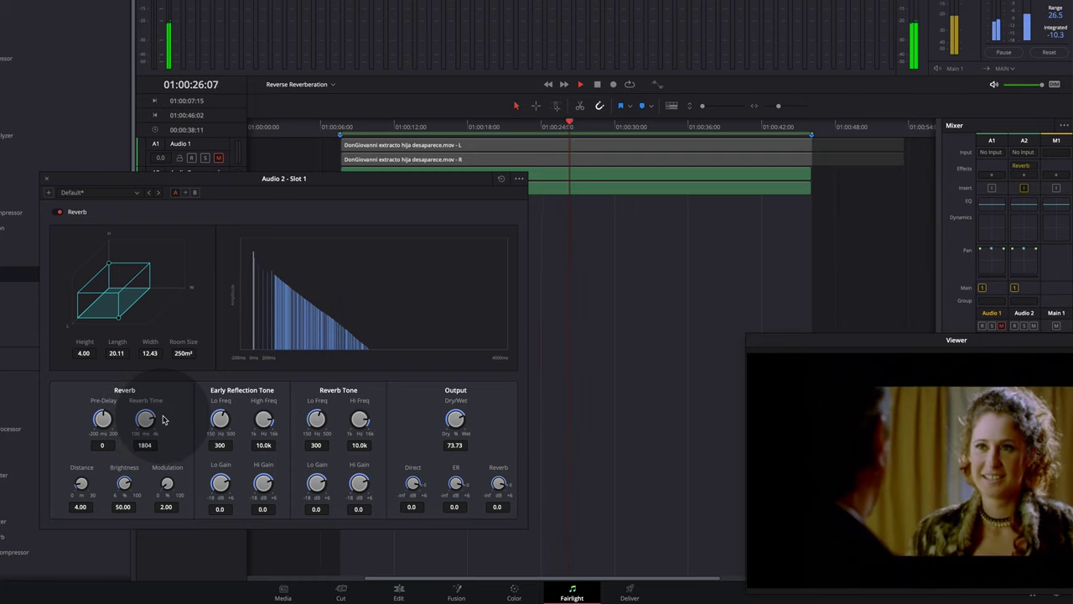
{"action": "left_click_drag", "start_coordinate": [164, 419], "coordinate": [151, 423]}
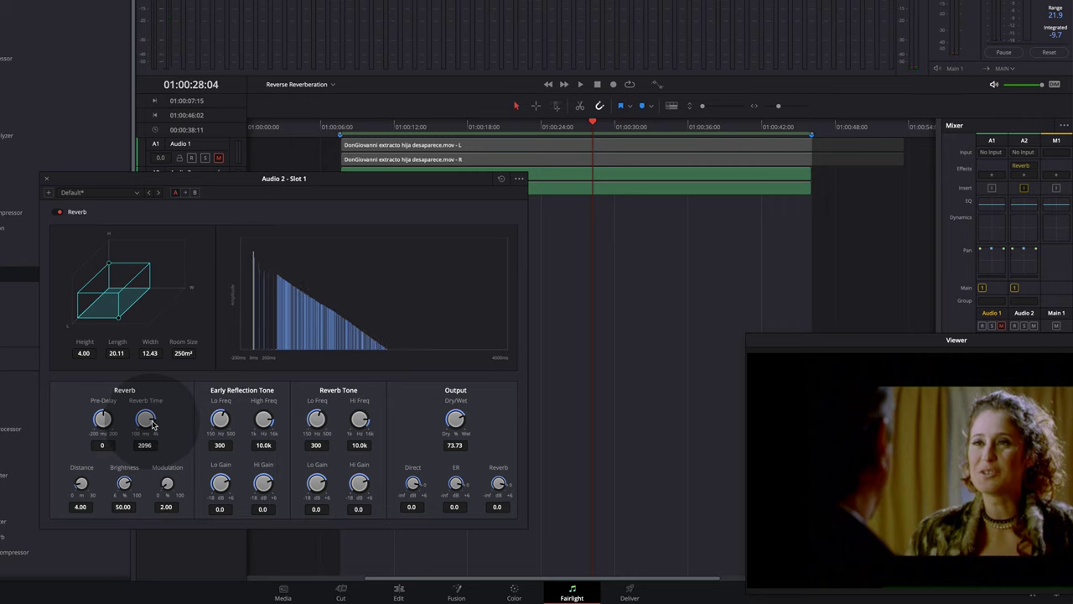
{"action": "key", "text": "space"}
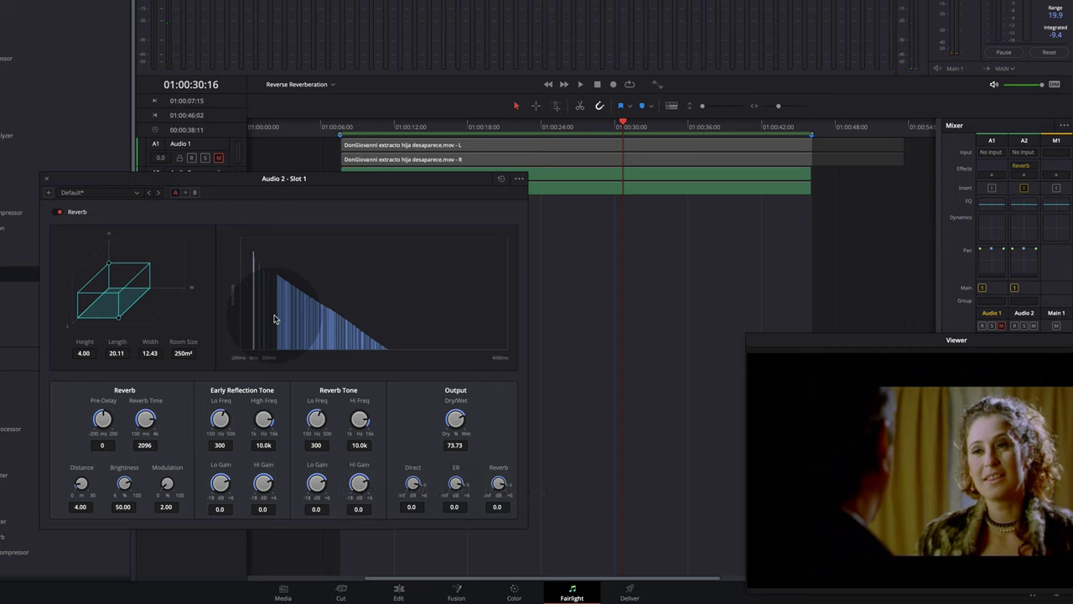
- Set the reverb room to Height 10 and 624 m², then close the plugin window
{"action": "left_click_drag", "start_coordinate": [109, 267], "coordinate": [109, 236]}
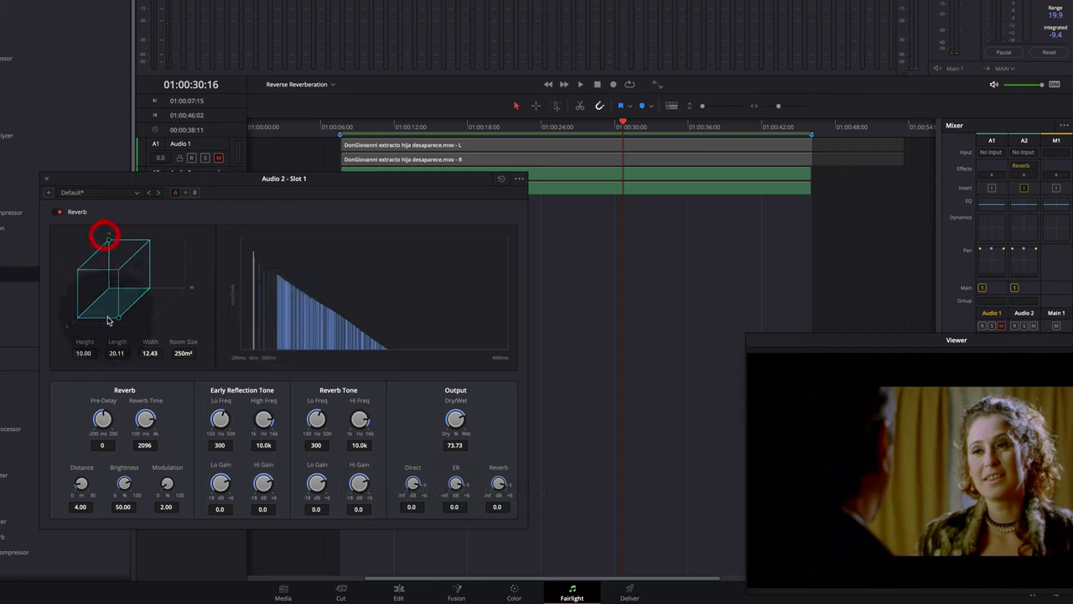
{"action": "left_click_drag", "start_coordinate": [118, 321], "coordinate": [142, 323]}
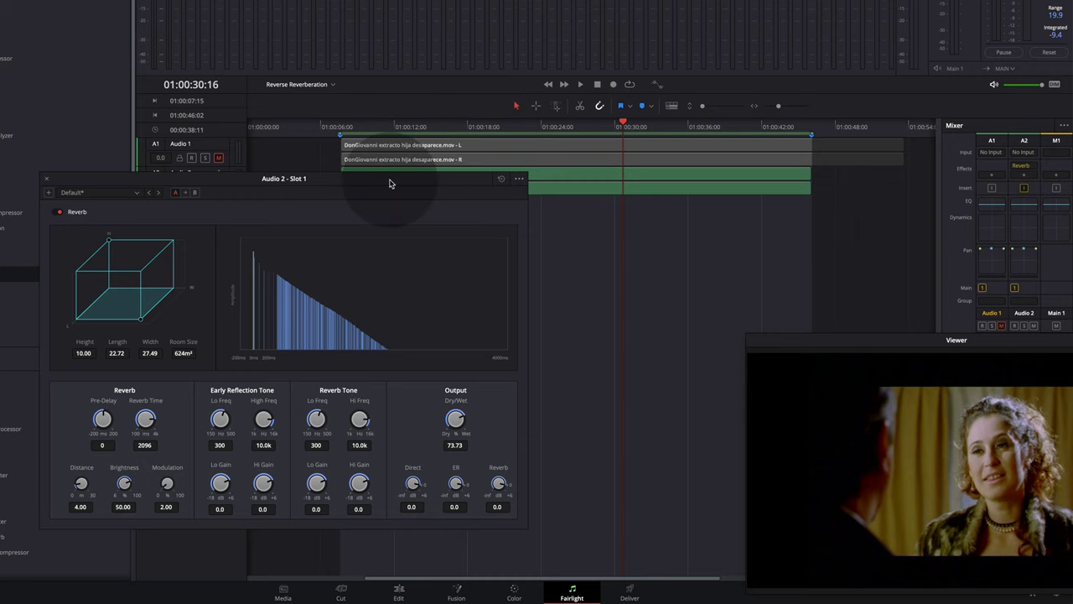
{"action": "left_click_drag", "start_coordinate": [389, 183], "coordinate": [557, 253]}
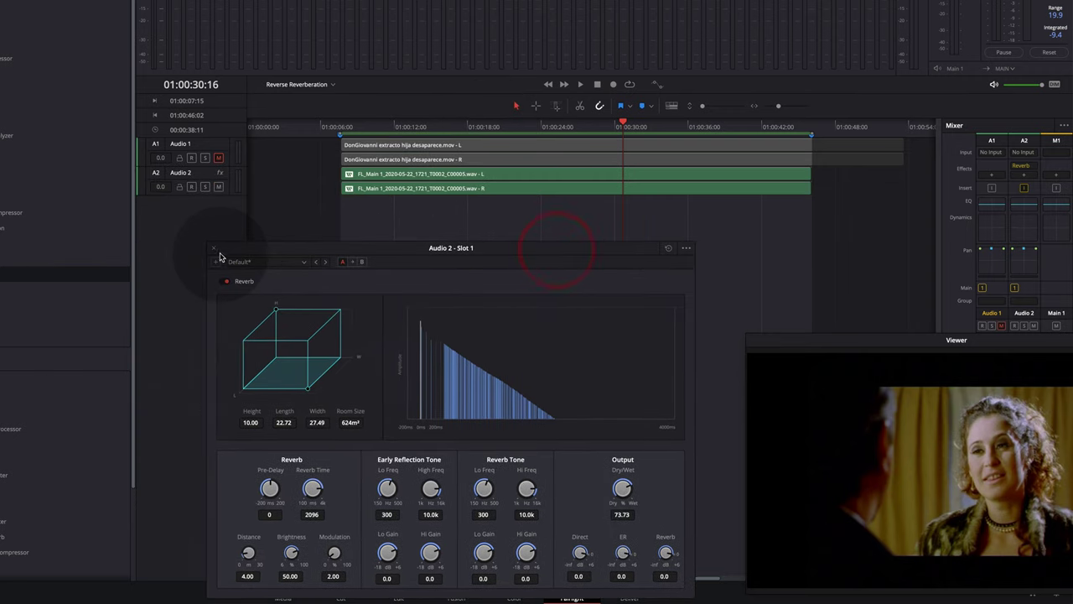
{"action": "left_click", "coordinate": [211, 252]}
{"action": "left_click", "coordinate": [213, 251]}
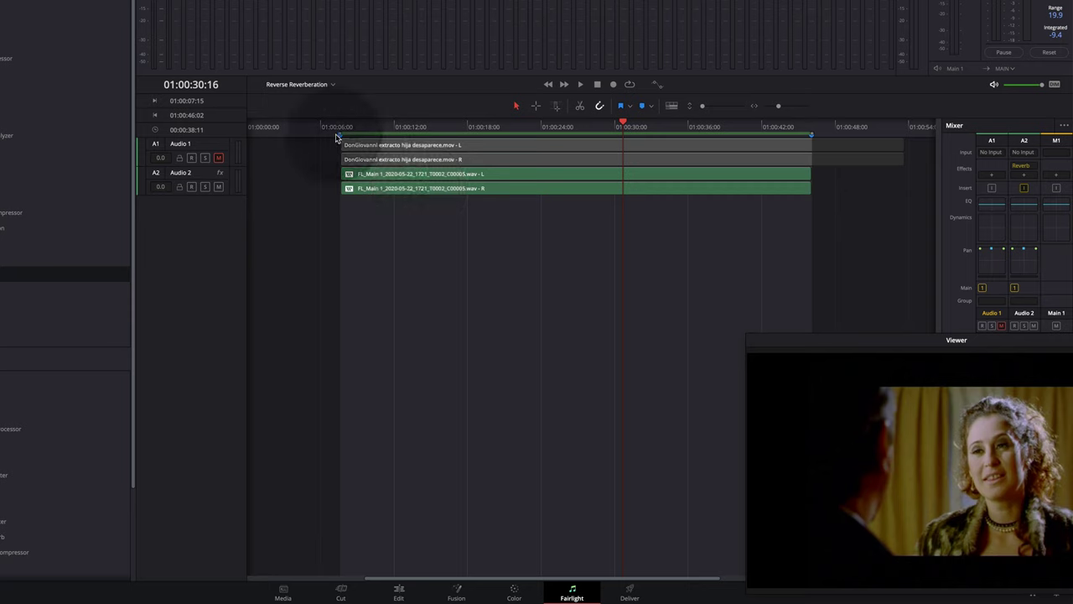
{"action": "left_click", "coordinate": [847, 135]}
- Place the Out point at 01:00:48:22, making the range 00:00:41:07
{"action": "left_click", "coordinate": [847, 135]}
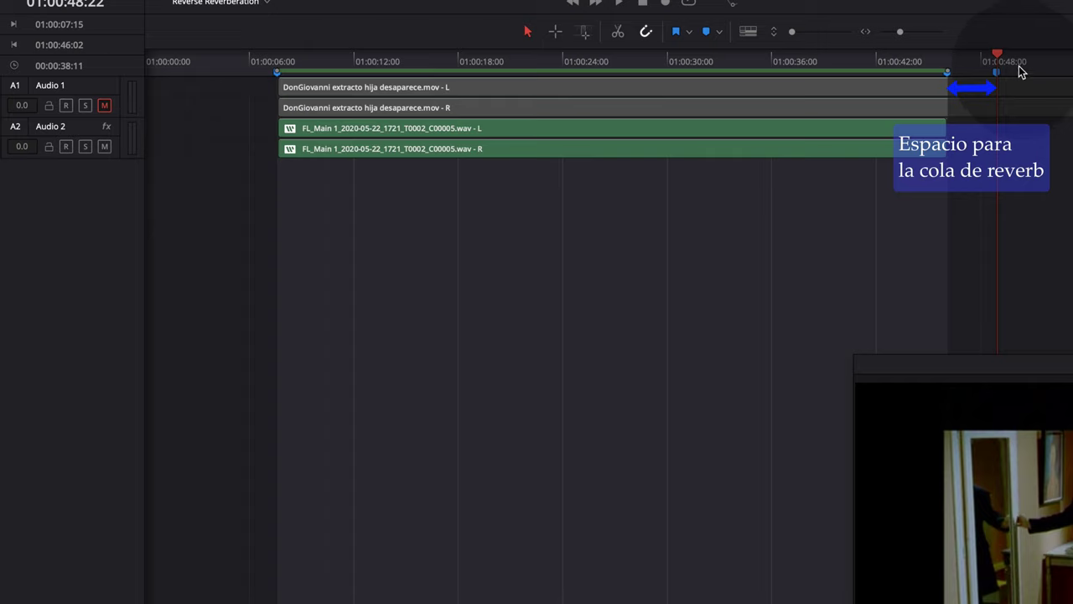
{"action": "key", "text": "o"}
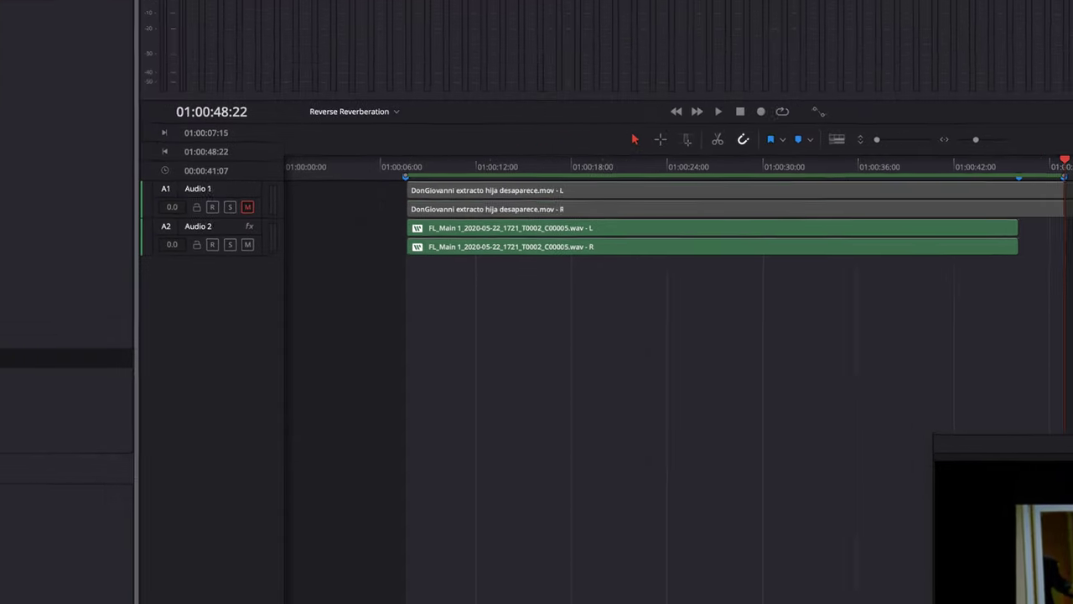
- Bounce the reverberated mix to a new Audio 3 track
{"action": "left_click", "coordinate": [116, 6]}
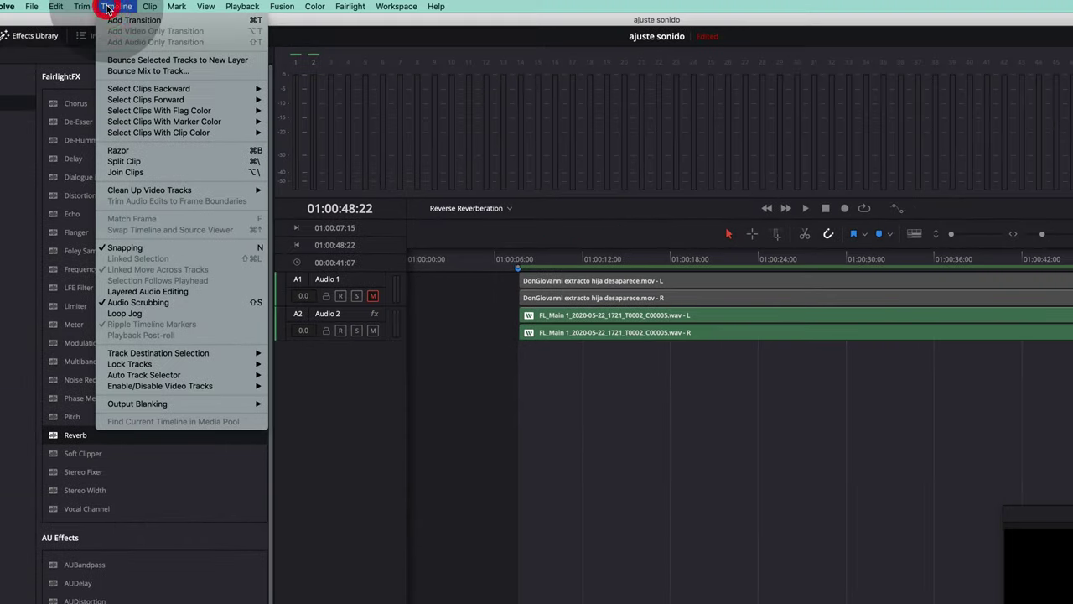
{"action": "left_click", "coordinate": [130, 71]}
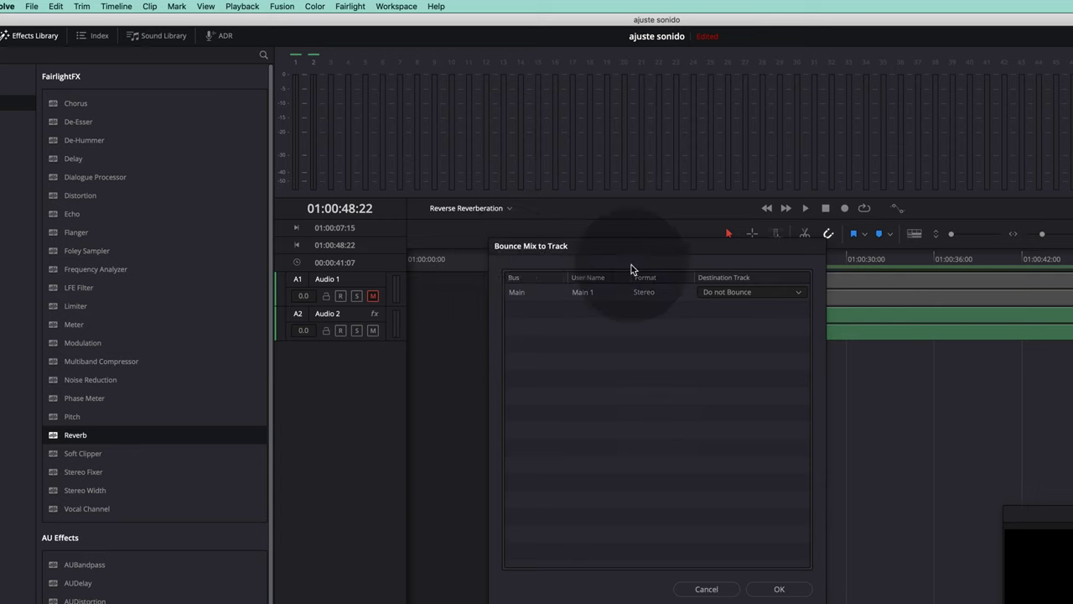
{"action": "left_click", "coordinate": [750, 292]}
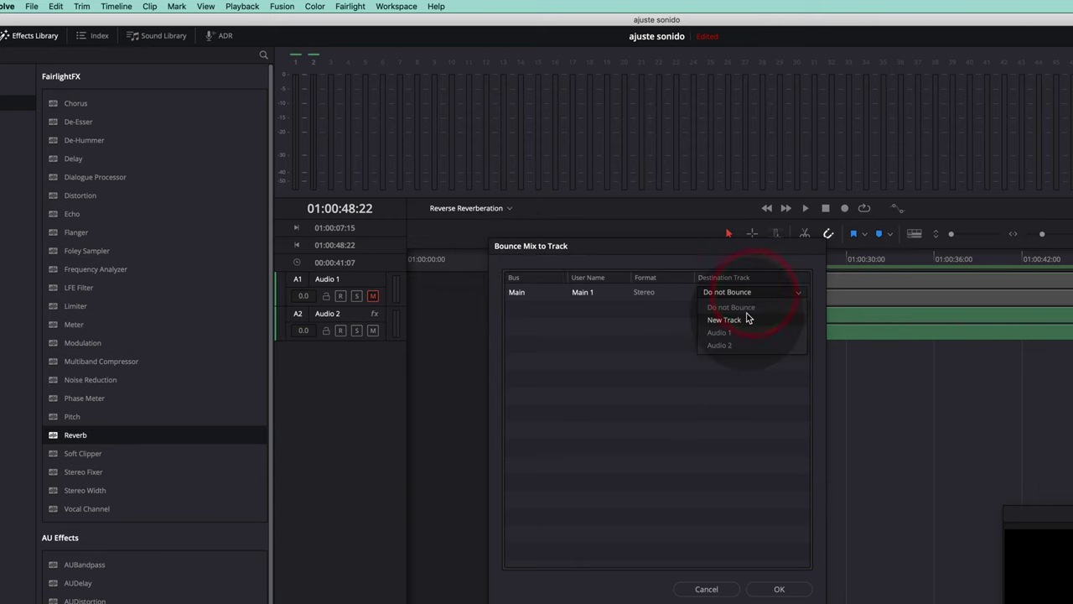
{"action": "left_click", "coordinate": [726, 320]}
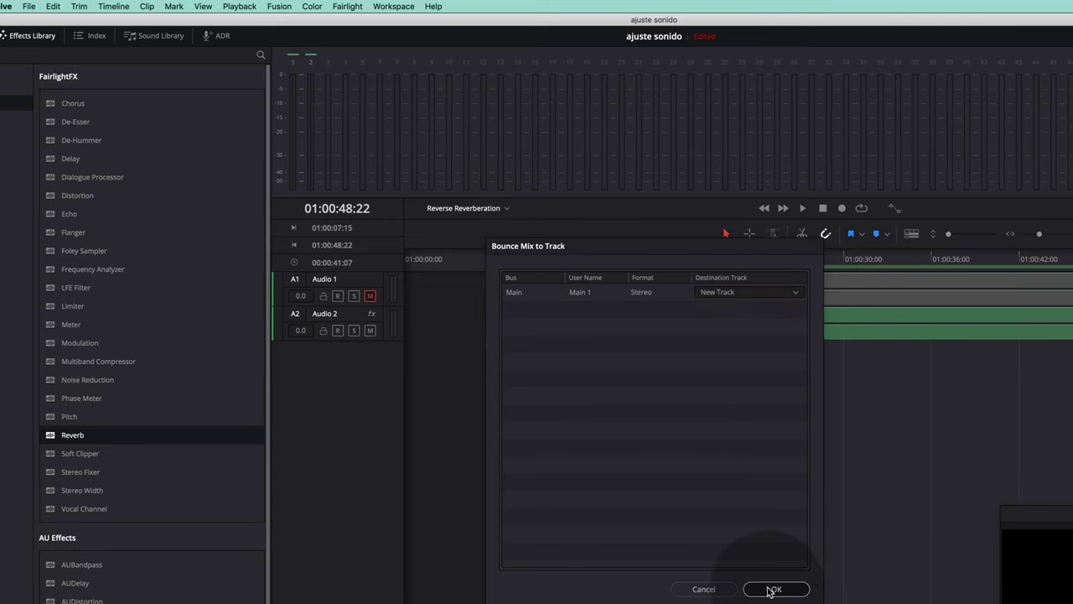
{"action": "left_click", "coordinate": [776, 589]}
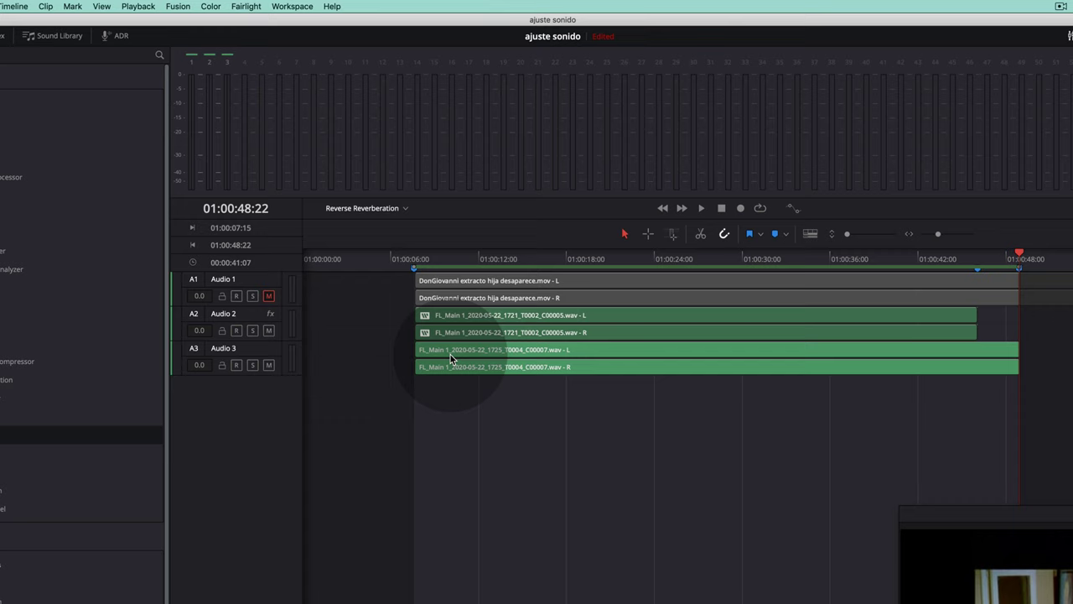
- Mute Audio 2, play the Audio 3 bounce, and switch to the Edit page
{"action": "left_click", "coordinate": [268, 331]}
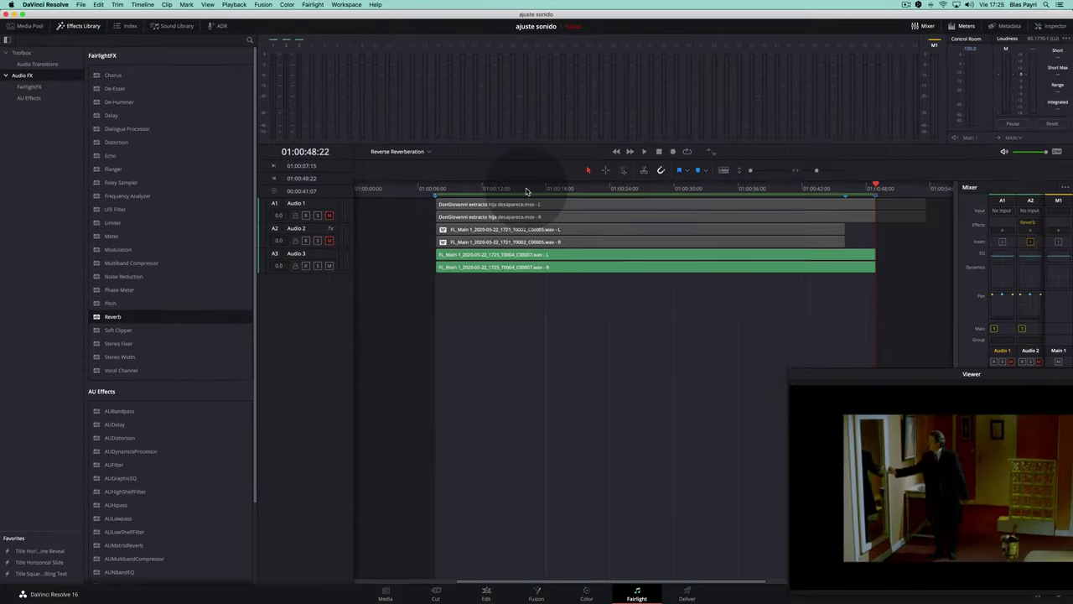
{"action": "left_click", "coordinate": [527, 188]}
{"action": "key", "text": "space"}
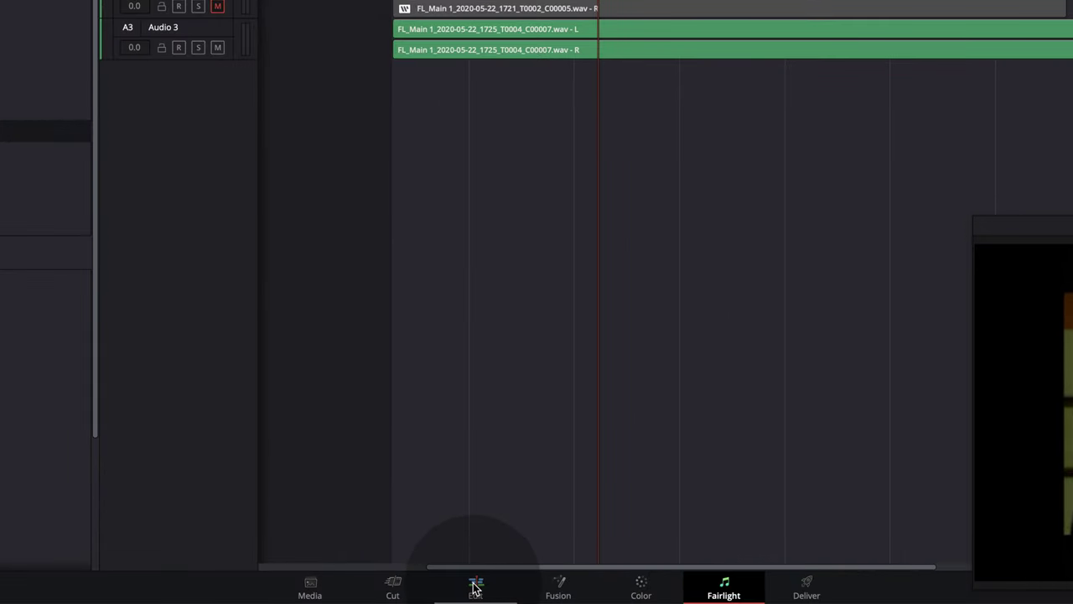
{"action": "left_click", "coordinate": [475, 590]}
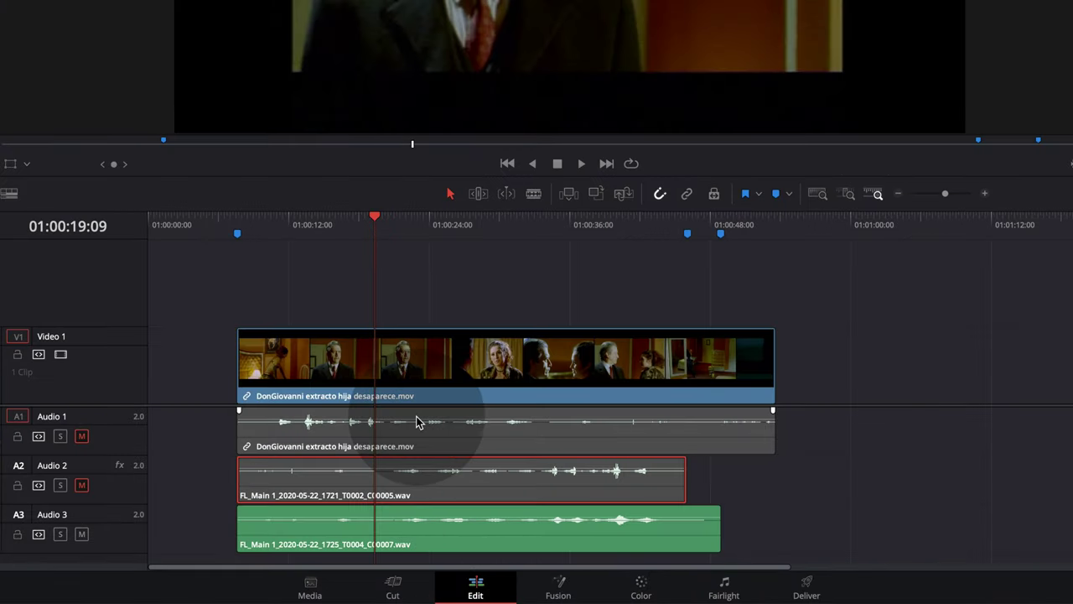
- Apply Reverse speed (-100%) with Pitch Correction off to the Audio 3 clip
{"action": "left_click", "coordinate": [354, 526]}
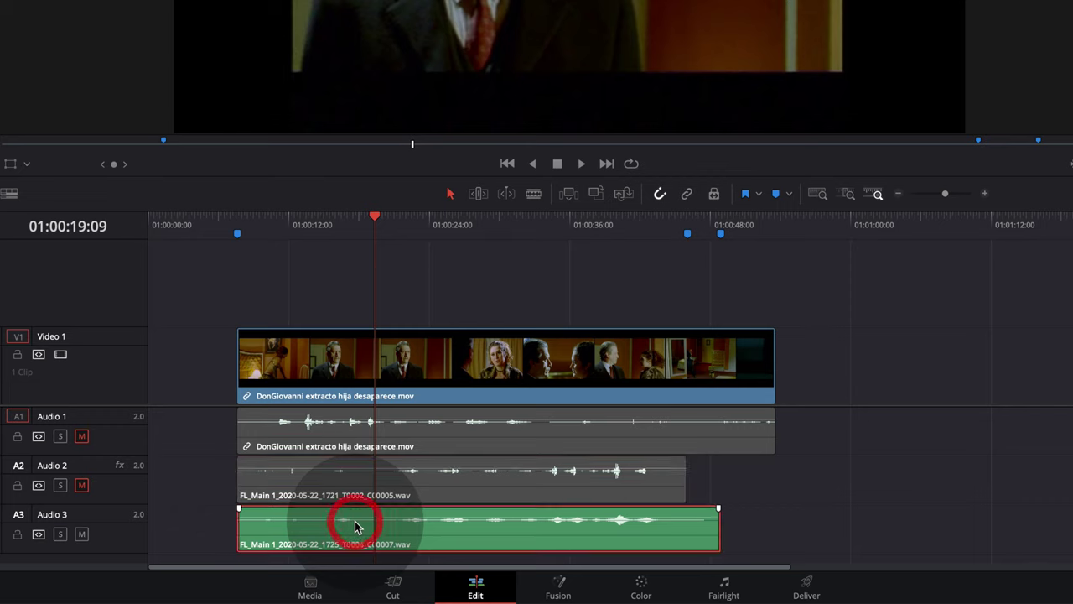
{"action": "right_click", "coordinate": [355, 526]}
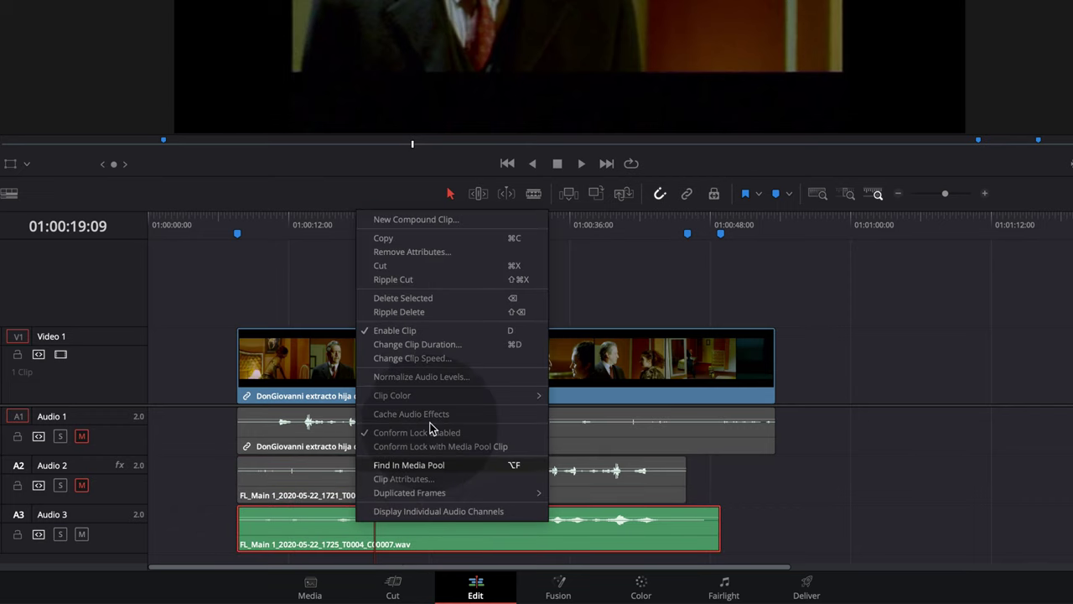
{"action": "left_click", "coordinate": [447, 360]}
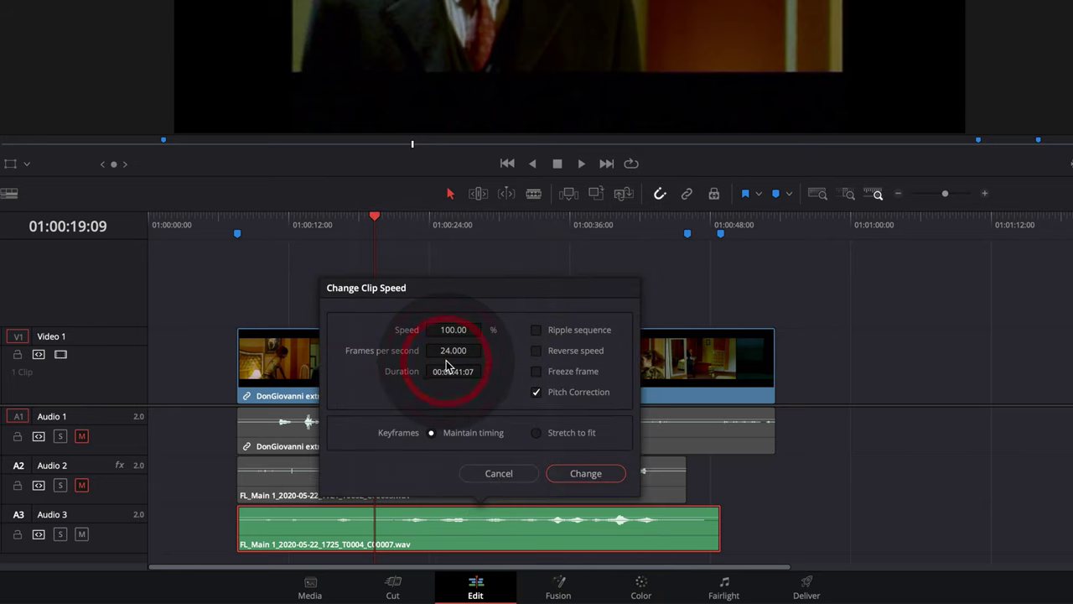
{"action": "left_click", "coordinate": [536, 392]}
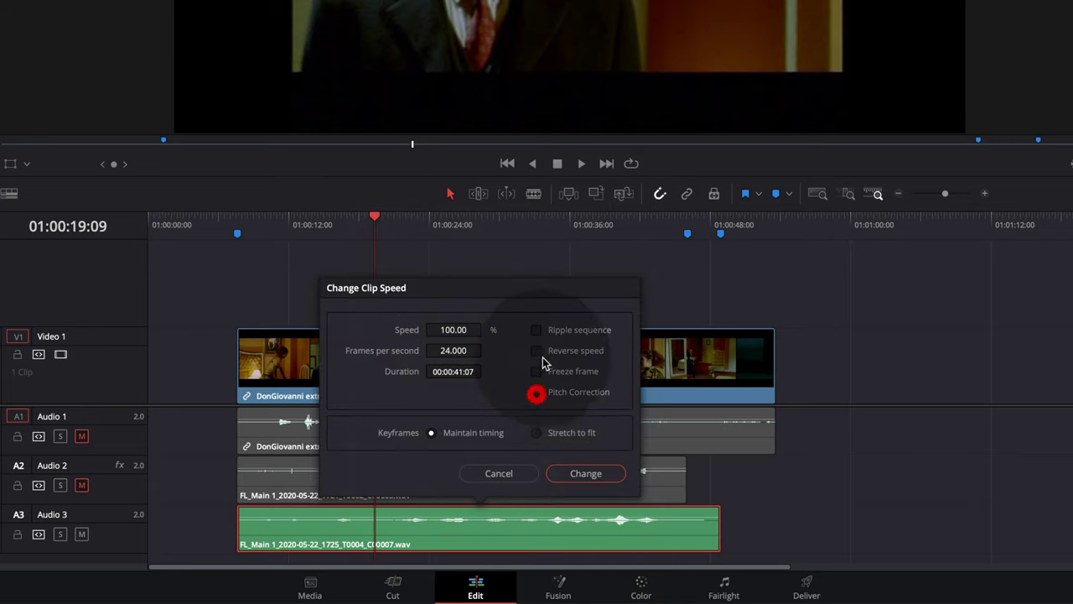
{"action": "left_click", "coordinate": [536, 352]}
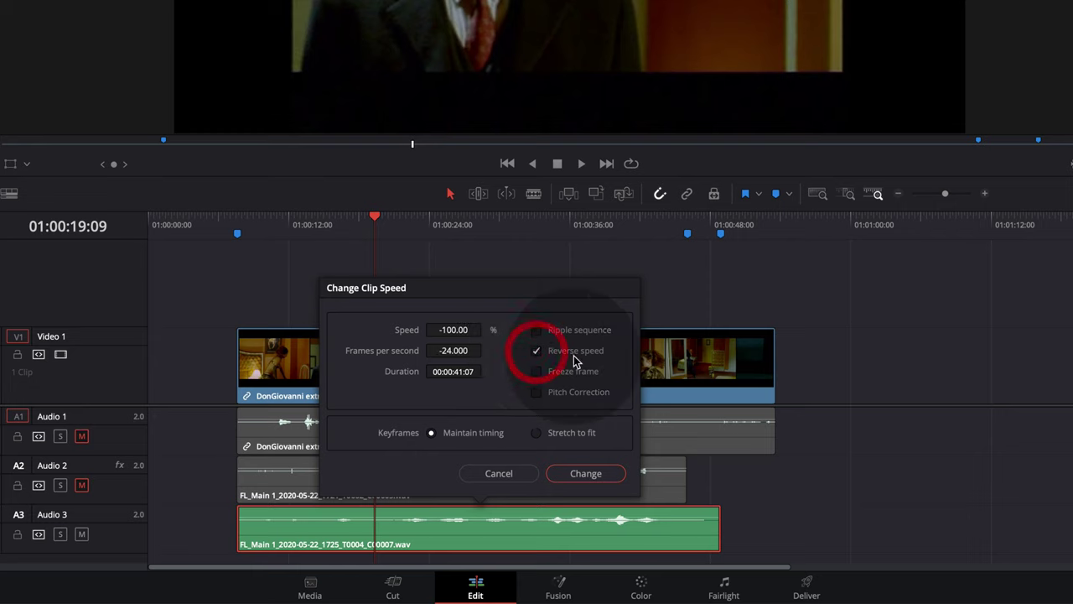
{"action": "left_click", "coordinate": [584, 475]}
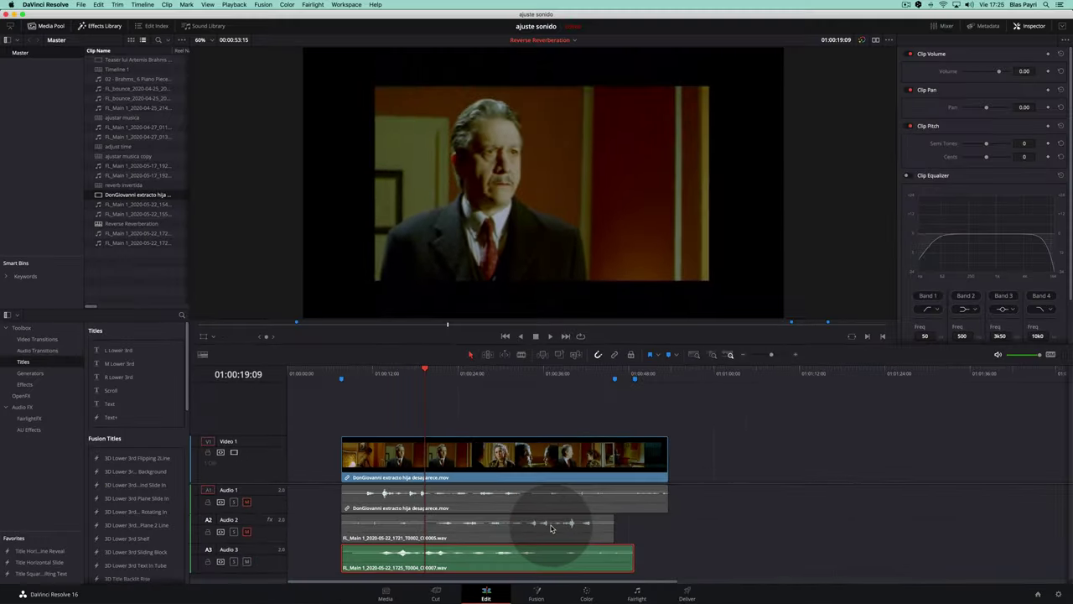
- Play the reversed reverb from about 01:00:14
{"action": "left_click", "coordinate": [392, 376]}
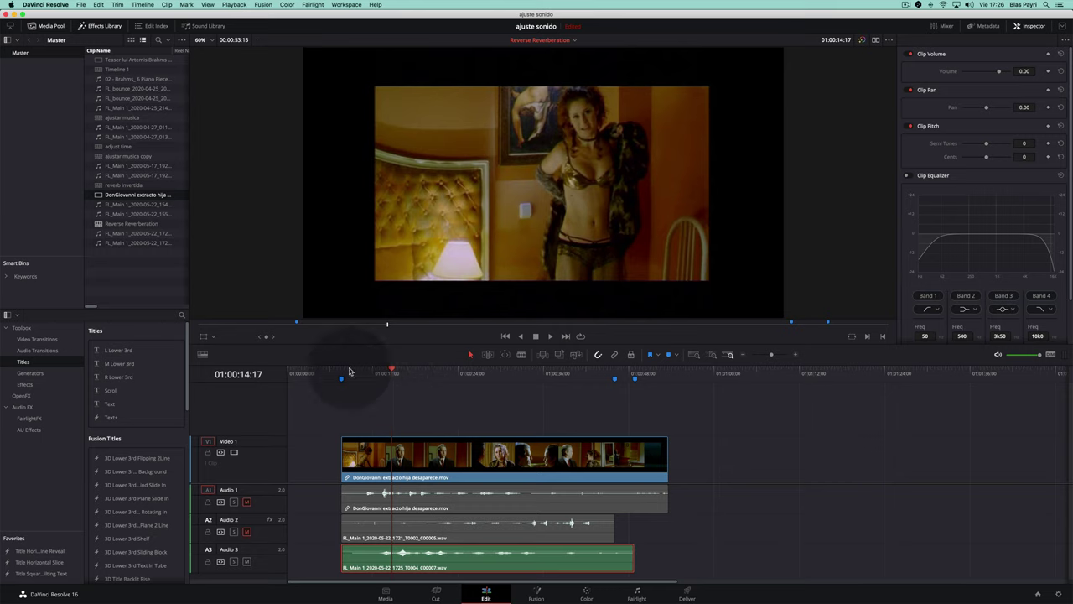
{"action": "key", "text": "space"}
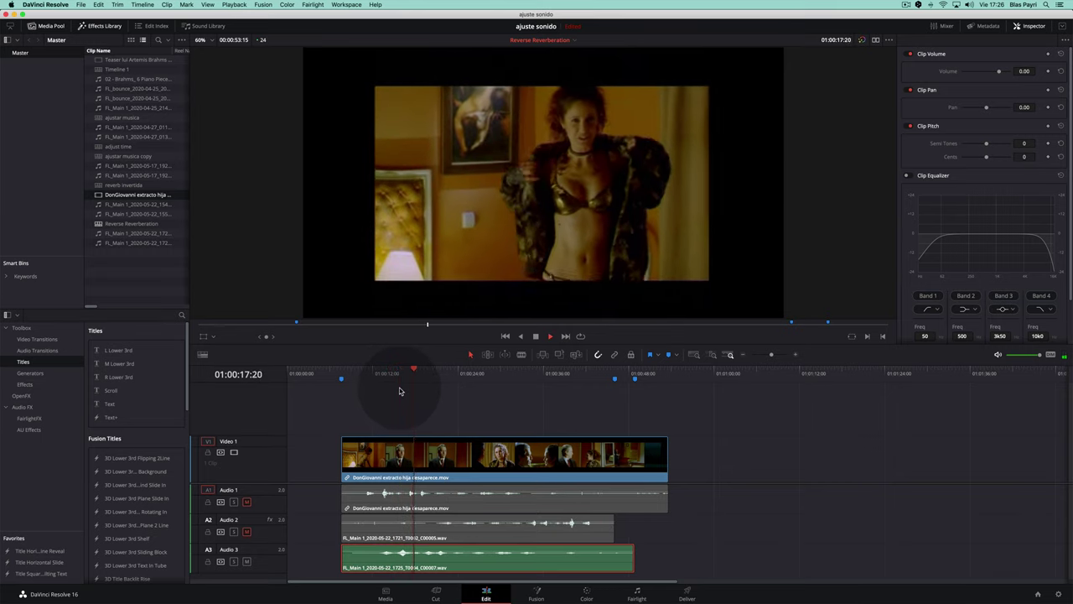
{"action": "key", "text": "space"}
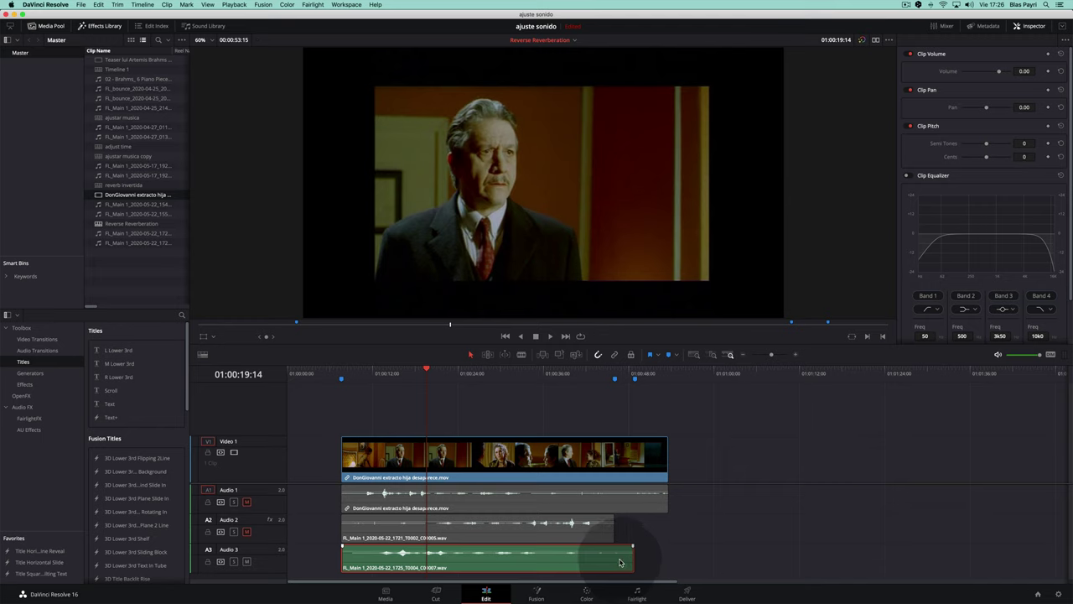
- Slide the Audio 3 clip earlier to end at 01:00:46:01 and play back to check
{"action": "left_click", "coordinate": [614, 373]}
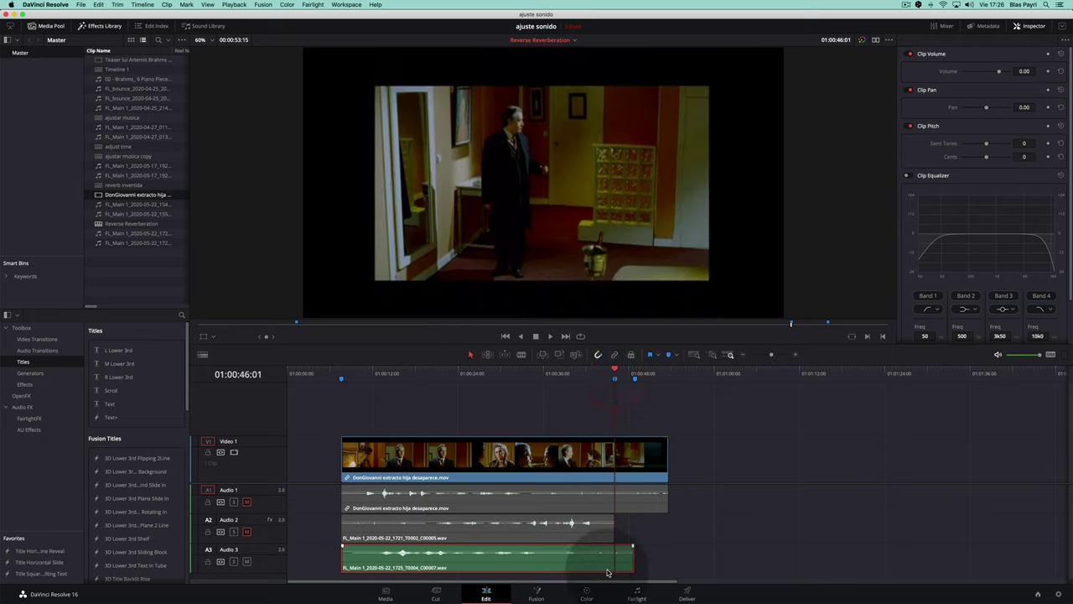
{"action": "left_click_drag", "start_coordinate": [607, 567], "coordinate": [592, 569]}
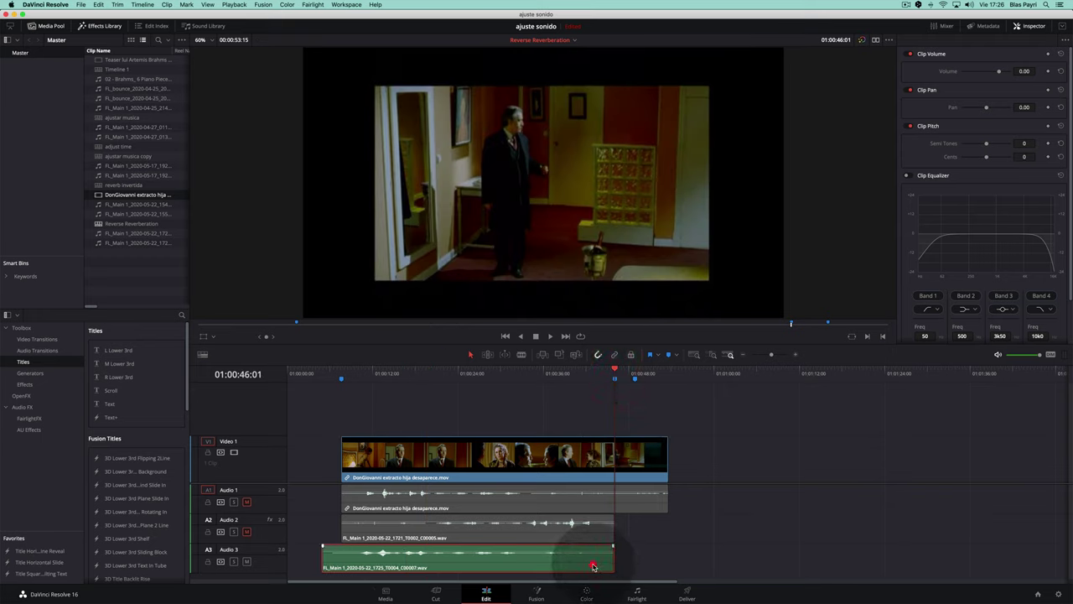
{"action": "left_click", "coordinate": [389, 373]}
{"action": "key", "text": "space"}
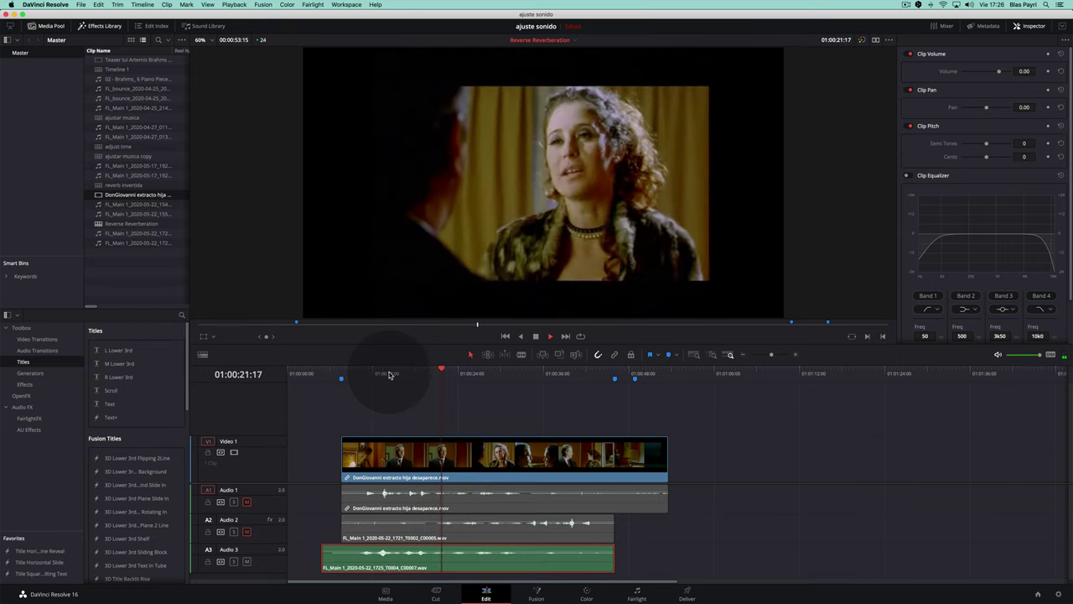
{"action": "key", "text": "space"}
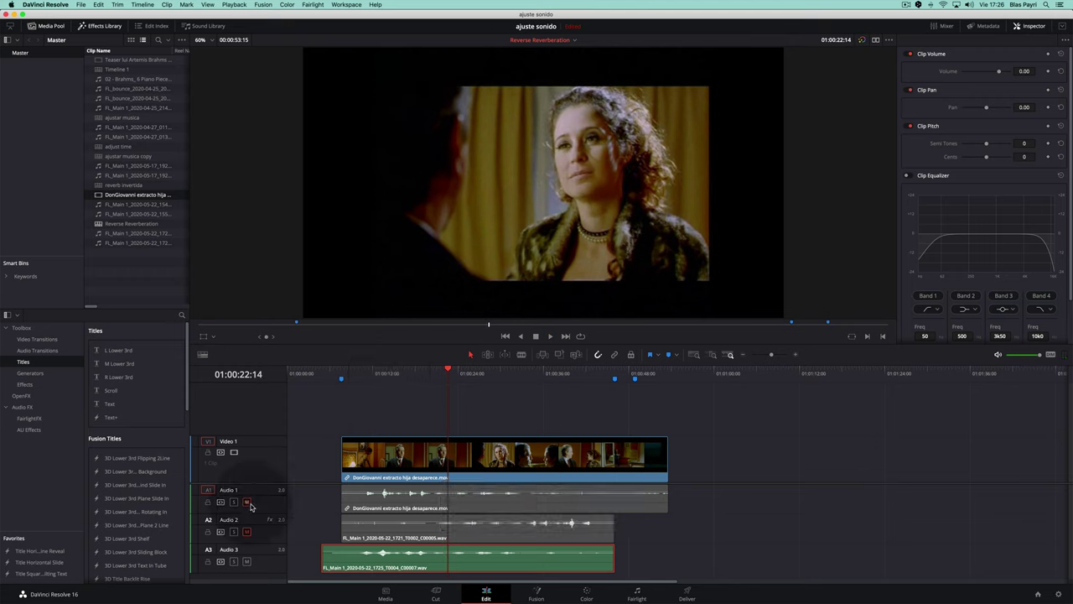
- Unmute the Audio 1 track and replay the section with the dialogue audible
{"action": "left_click", "coordinate": [246, 503]}
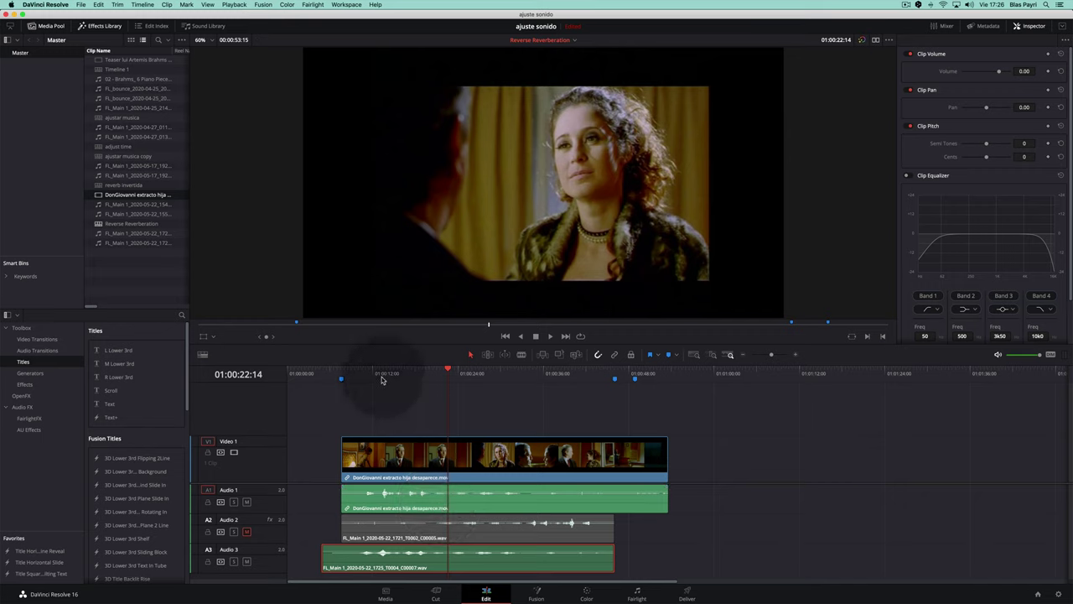
{"action": "left_click", "coordinate": [381, 377]}
{"action": "key", "text": "space"}
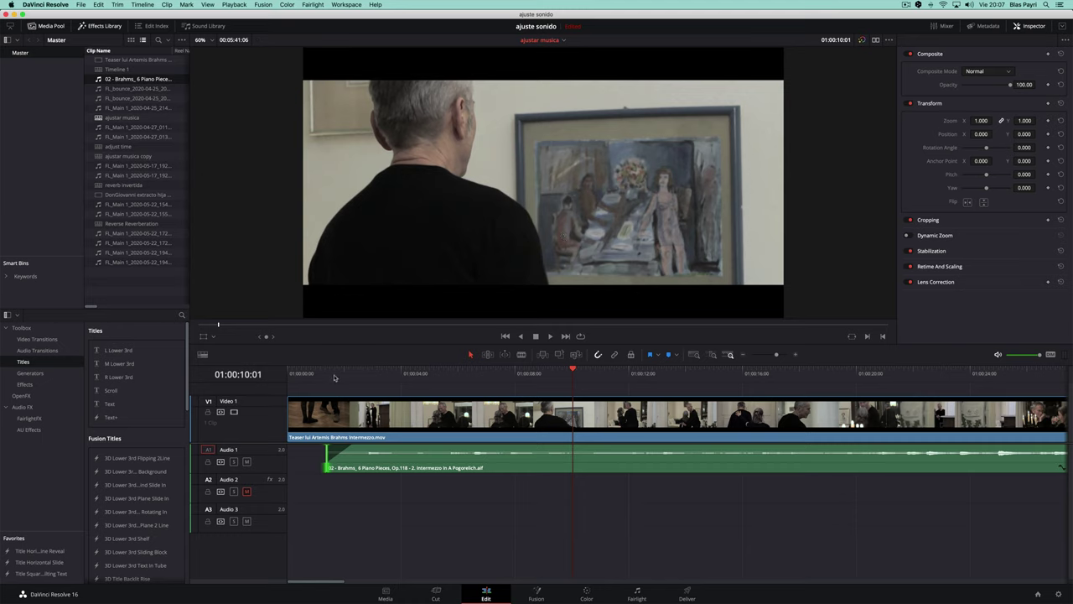
- Play the timeline from near the music entry and again from the start to review it
{"action": "left_click", "coordinate": [334, 373]}
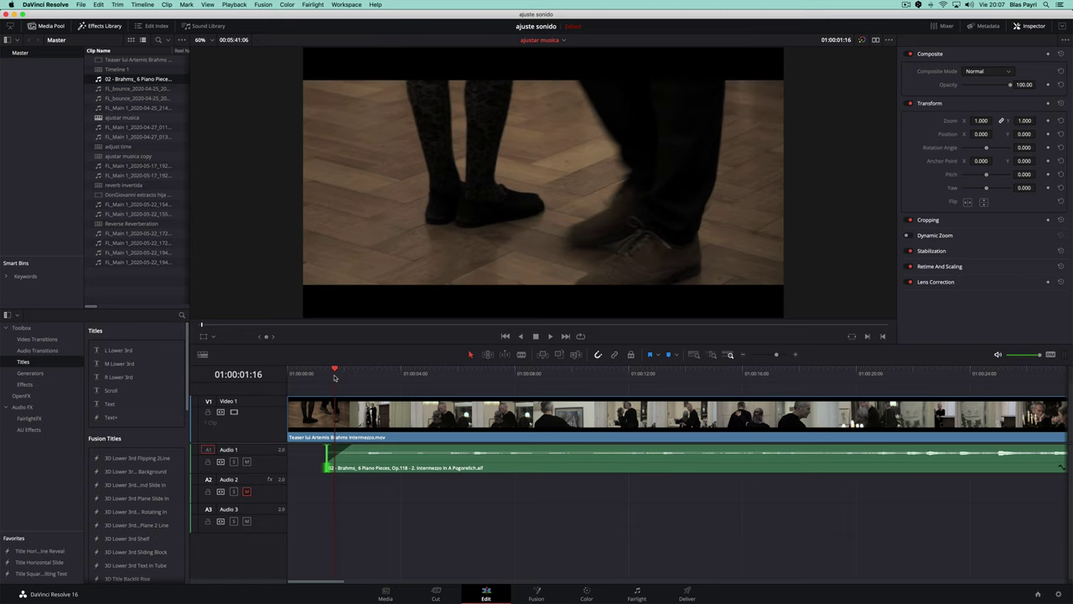
{"action": "key", "text": "space"}
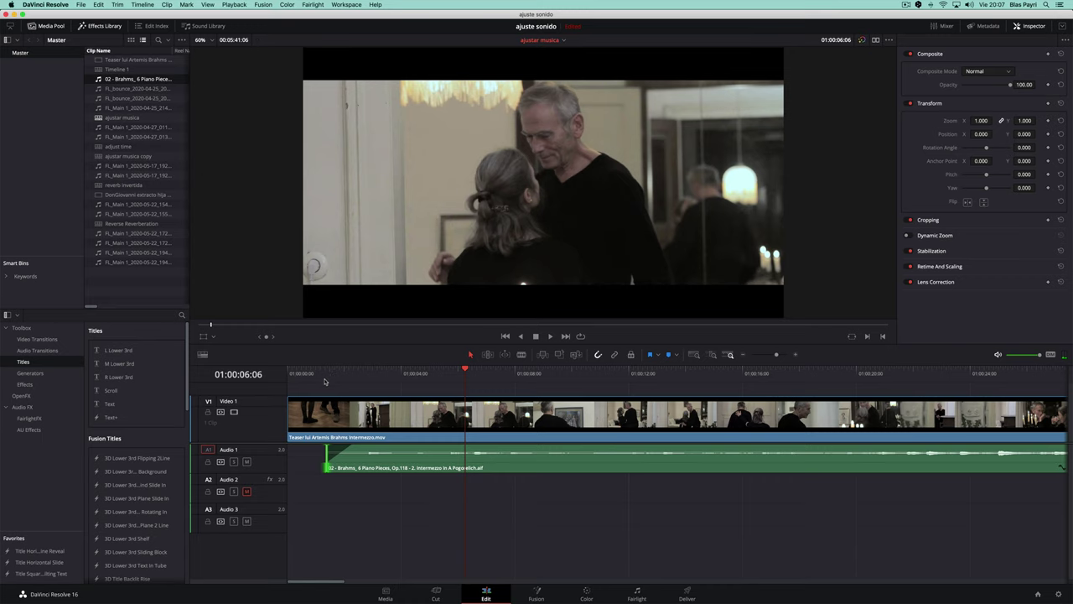
{"action": "left_click", "coordinate": [288, 375]}
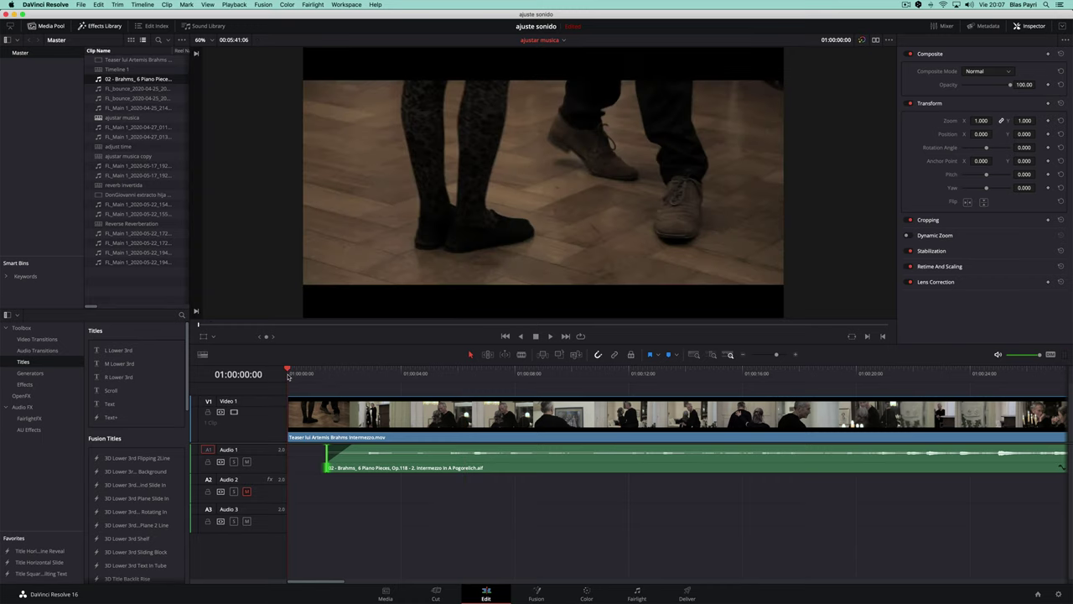
{"action": "key", "text": "space"}
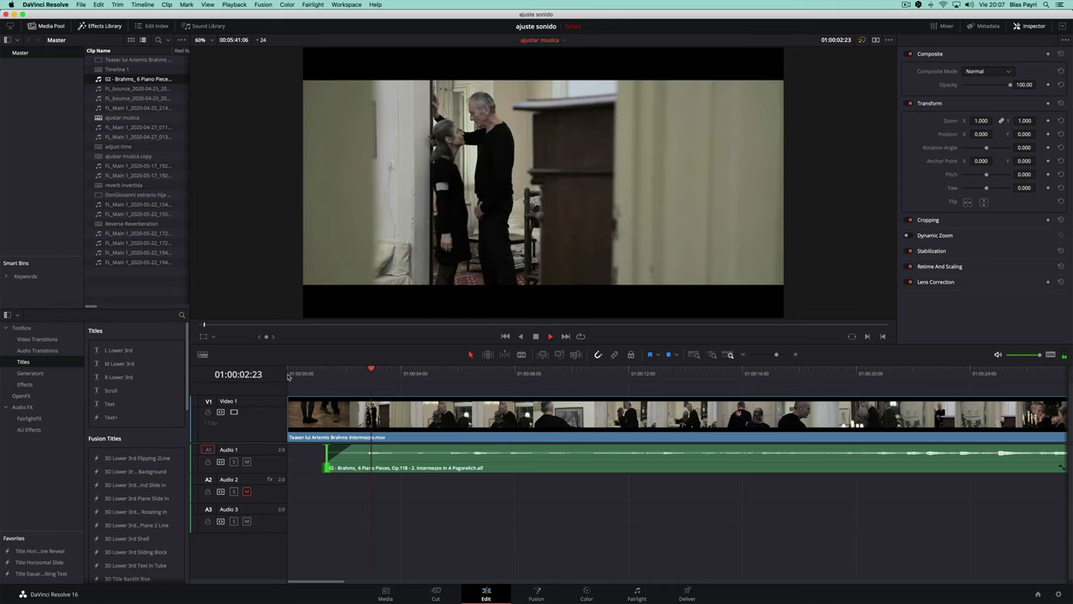
{"action": "key", "text": "space"}
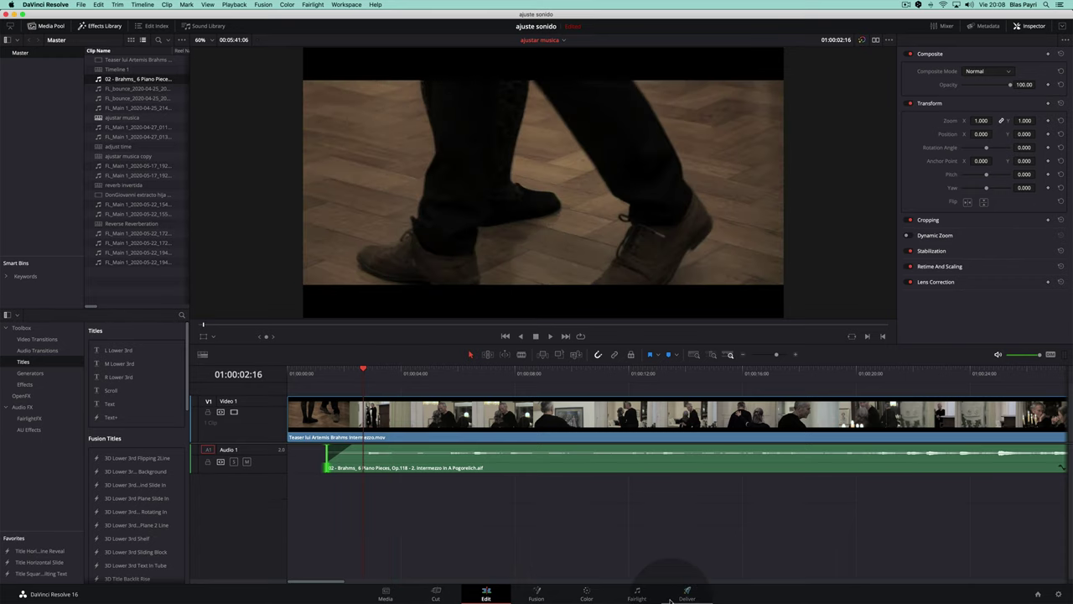
- On the Fairlight page, set In at 01:00:02:11 and Out at 01:00:04:07
{"action": "left_click", "coordinate": [637, 594]}
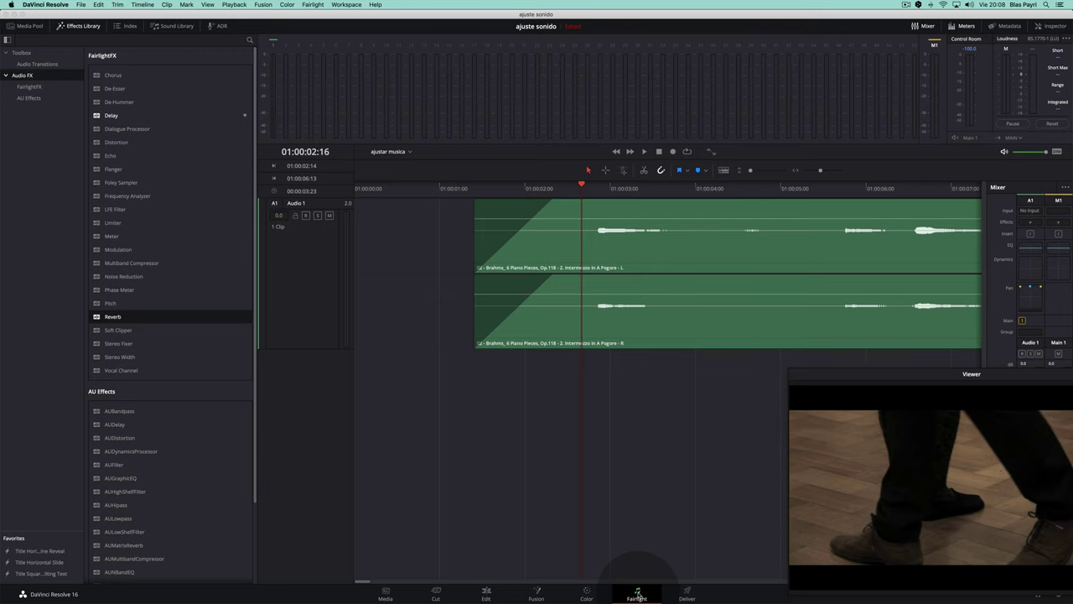
{"action": "mouse_move", "coordinate": [591, 202]}
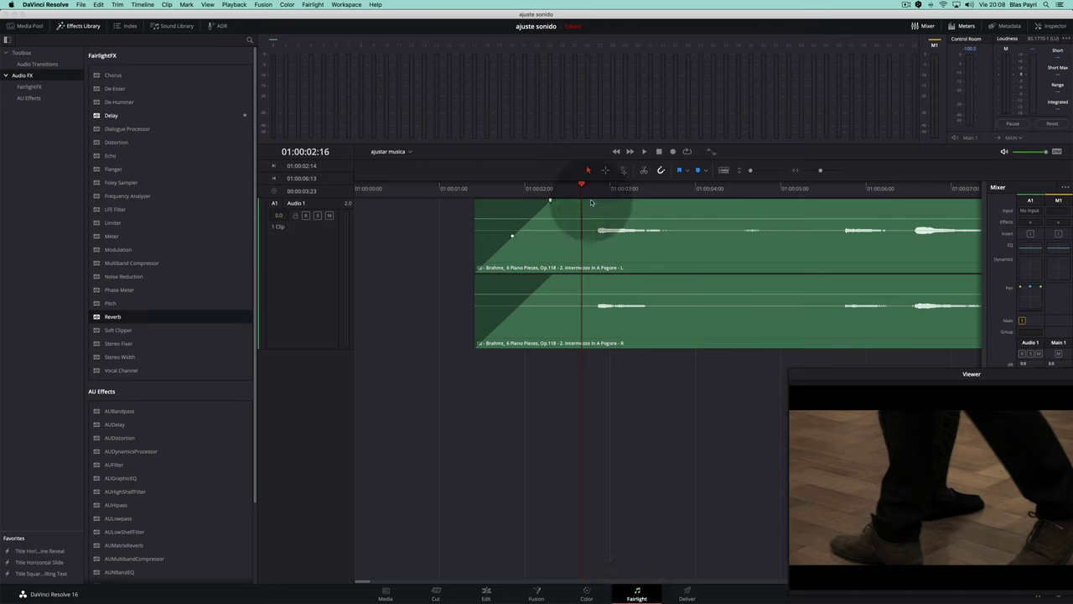
{"action": "left_click_drag", "start_coordinate": [582, 186], "coordinate": [564, 198]}
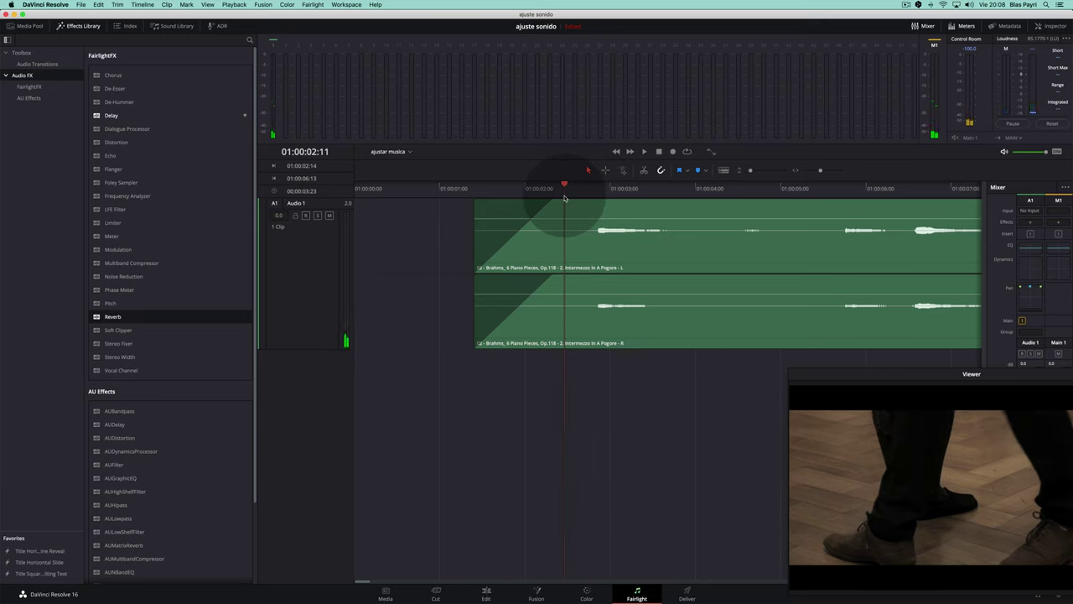
{"action": "key", "text": "i"}
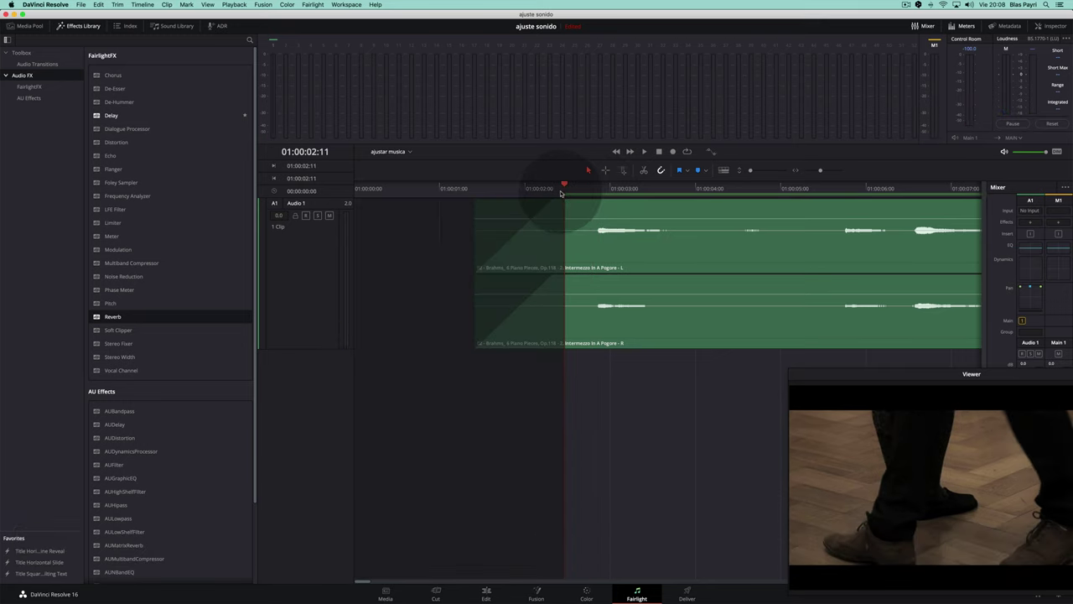
{"action": "left_click", "coordinate": [723, 191]}
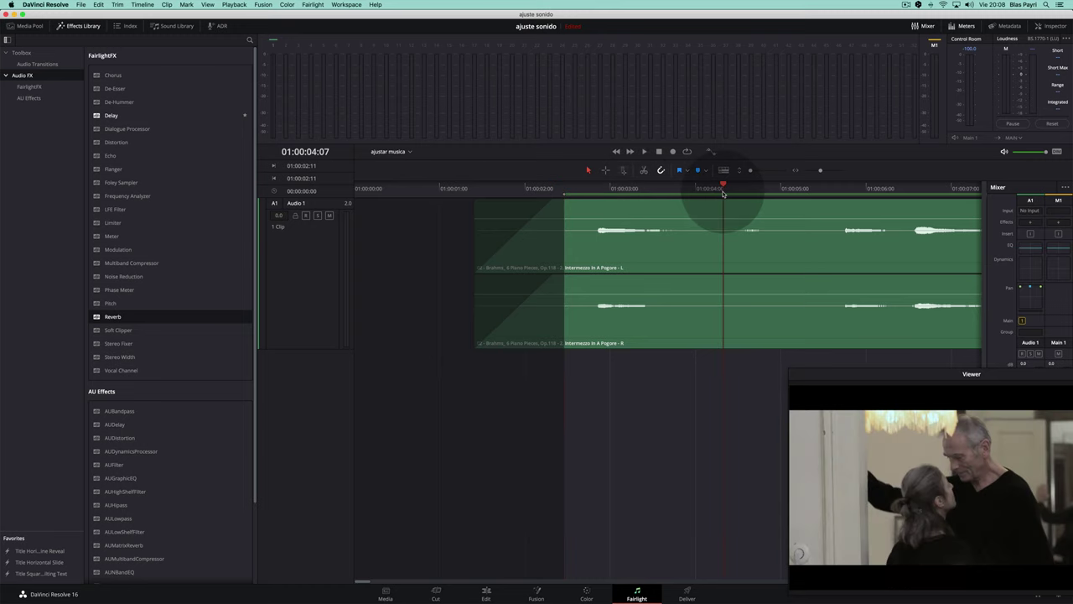
{"action": "key", "text": "o"}
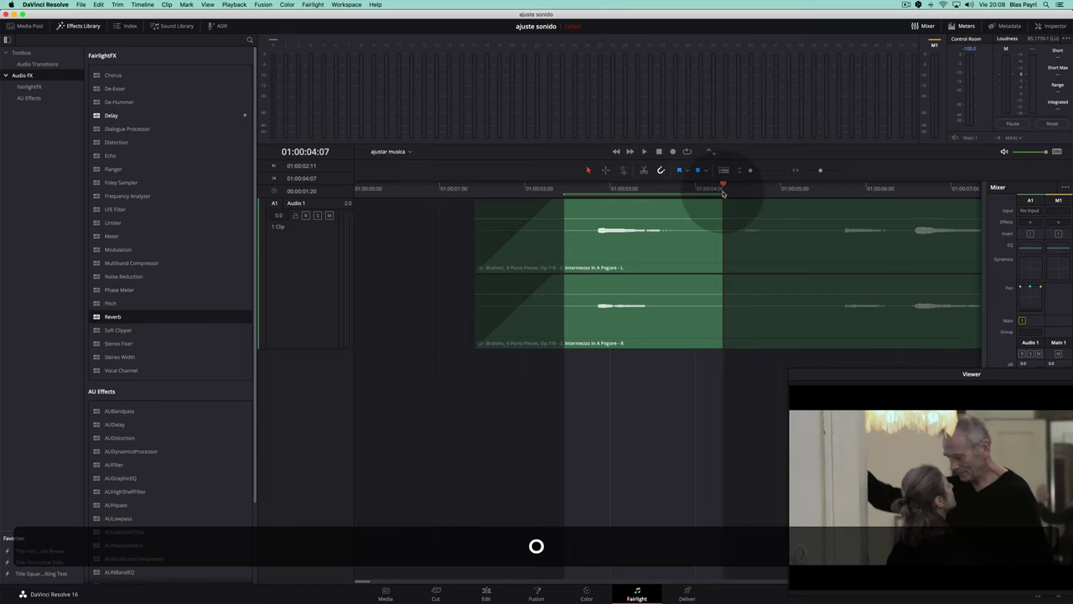
- Bounce the marked mix range to a new track, then enlarge Audio 2 to see its waveform
{"action": "left_click", "coordinate": [142, 4]}
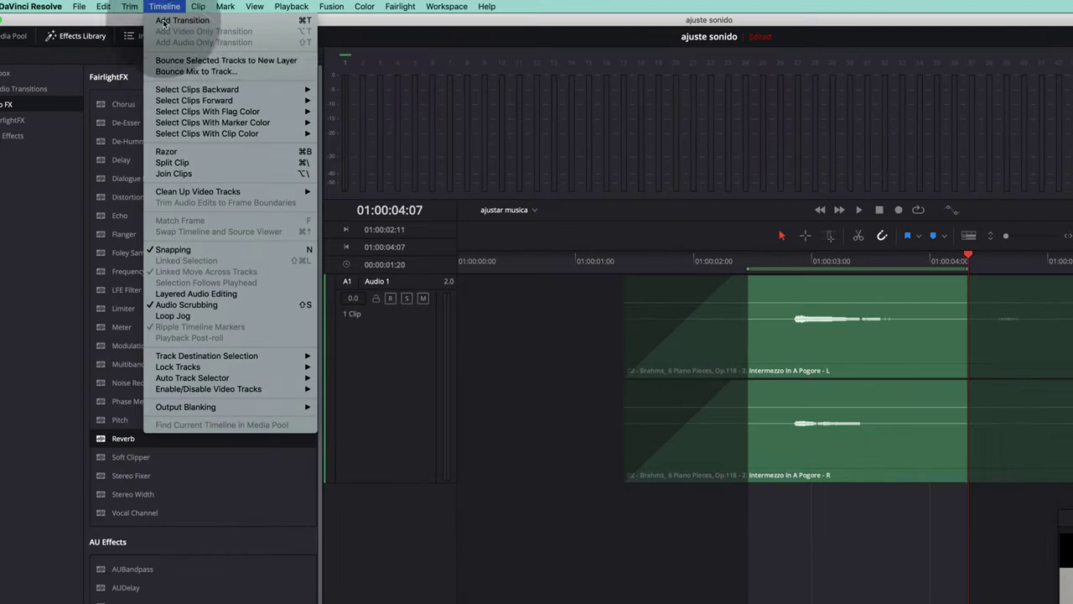
{"action": "left_click", "coordinate": [177, 72]}
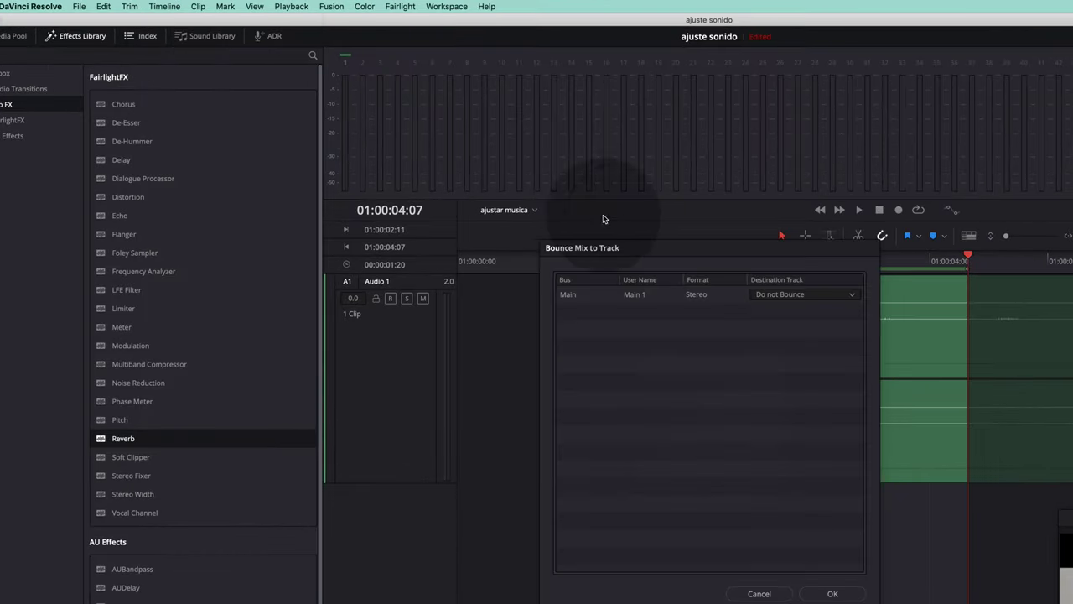
{"action": "left_click", "coordinate": [783, 293]}
{"action": "left_click", "coordinate": [785, 326]}
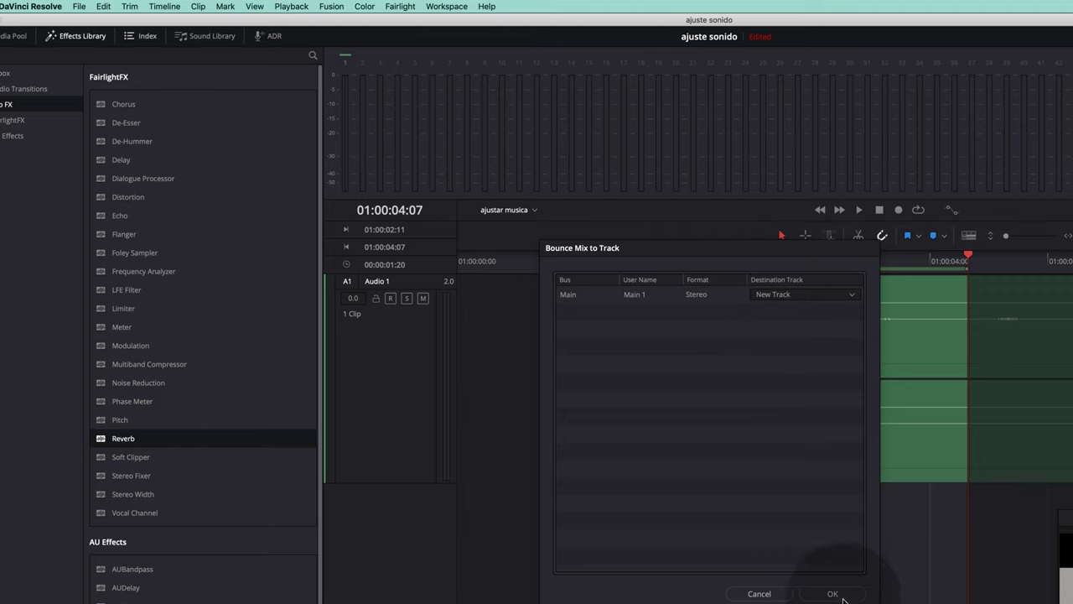
{"action": "left_click", "coordinate": [835, 594]}
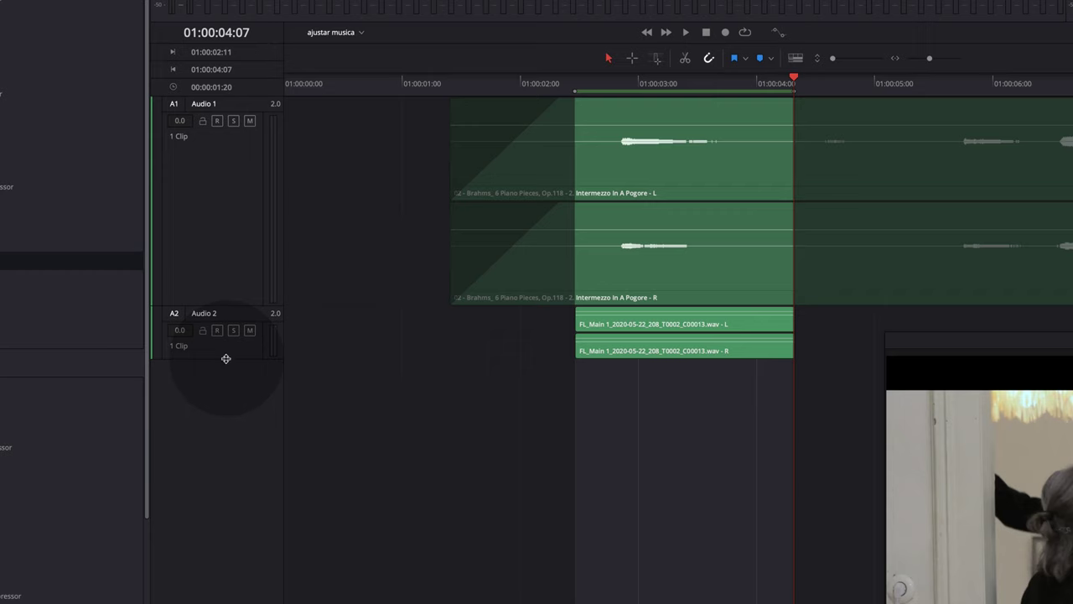
{"action": "left_click_drag", "start_coordinate": [225, 358], "coordinate": [224, 519]}
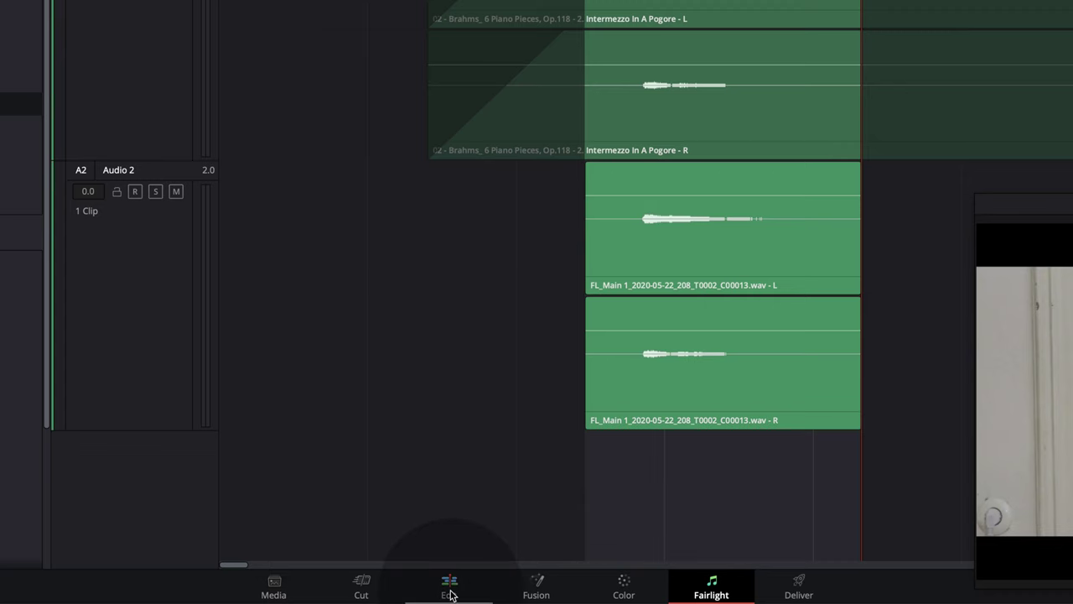
- On the Edit page, add markers at 01:00:02:11 and 01:00:04:07
{"action": "left_click", "coordinate": [449, 589]}
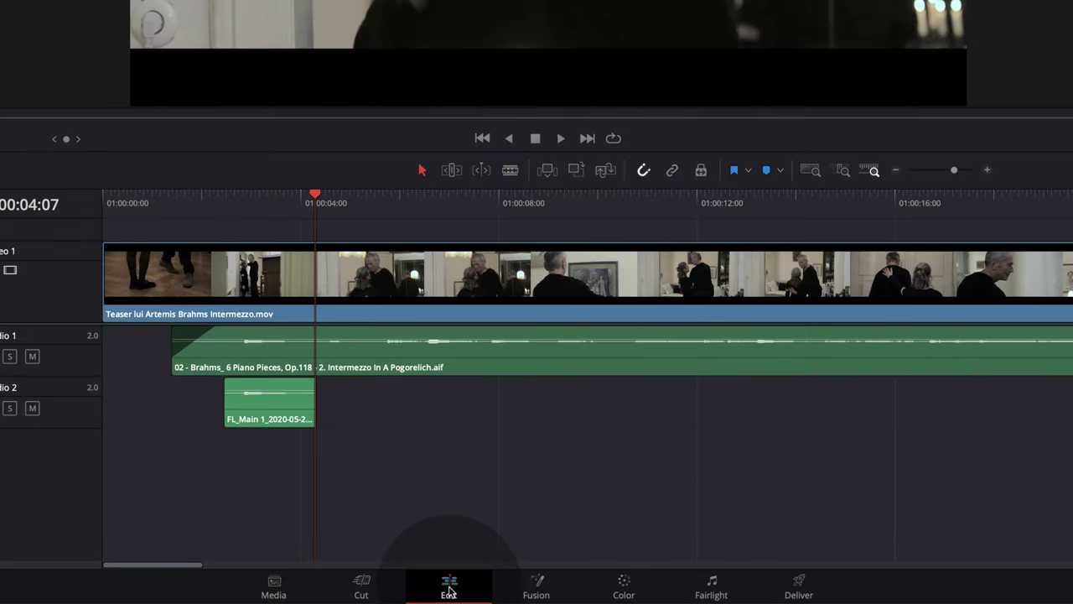
{"action": "left_click", "coordinate": [224, 205]}
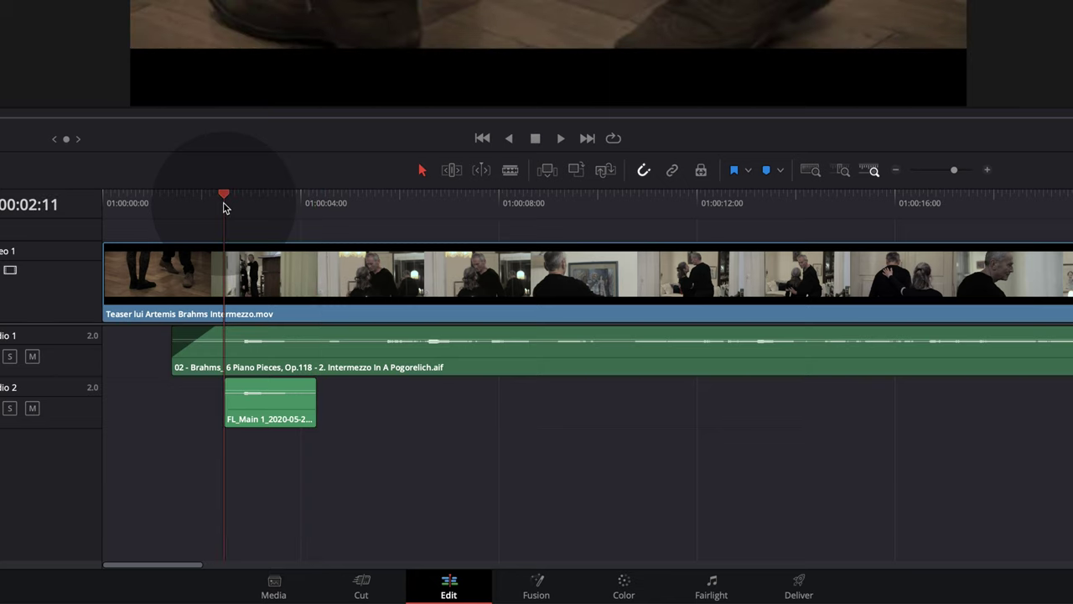
{"action": "key", "text": "m"}
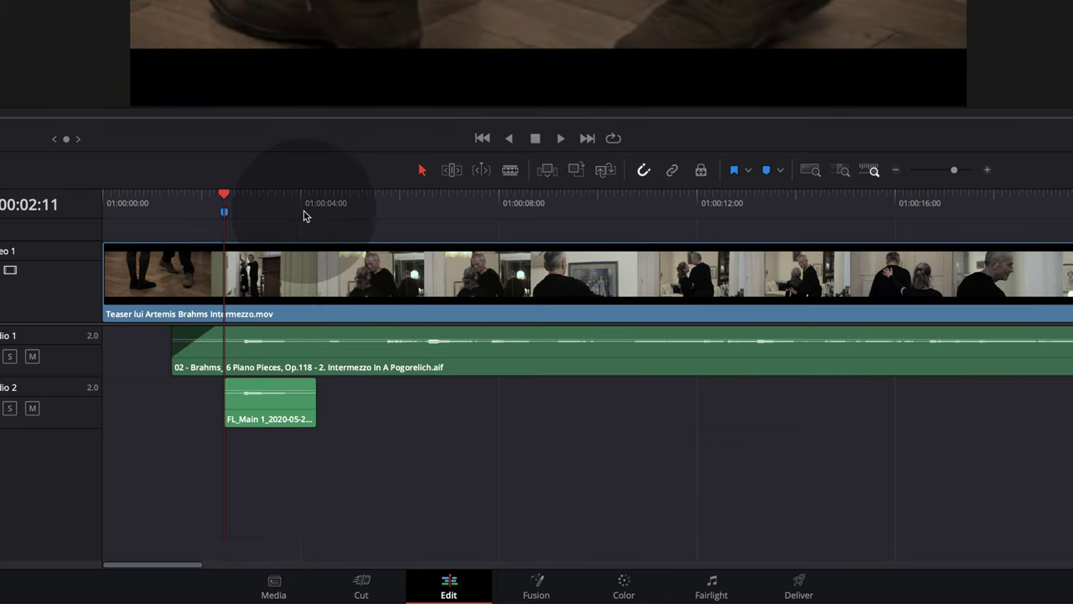
{"action": "left_click", "coordinate": [304, 216]}
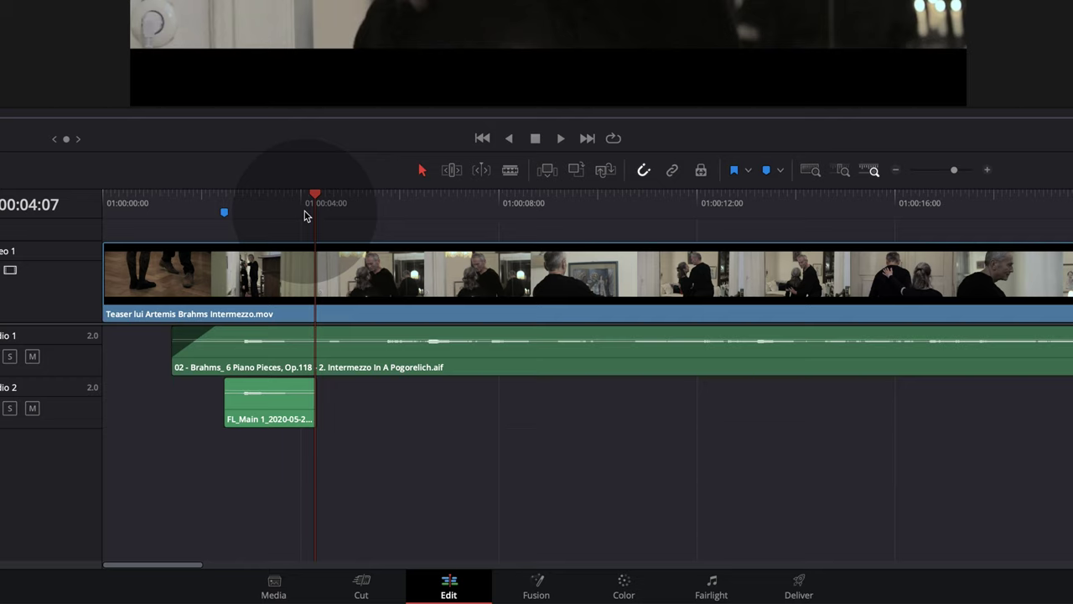
{"action": "key", "text": "m"}
- Set the FL_Main clip to reverse speed with pitch correction turned off
{"action": "right_click", "coordinate": [239, 400]}
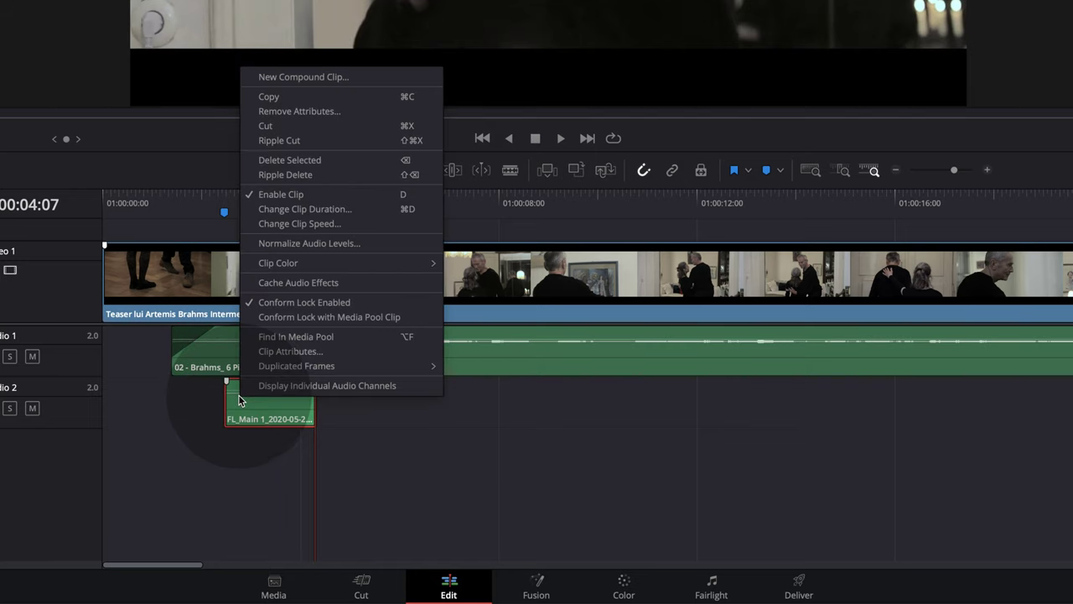
{"action": "left_click", "coordinate": [318, 224]}
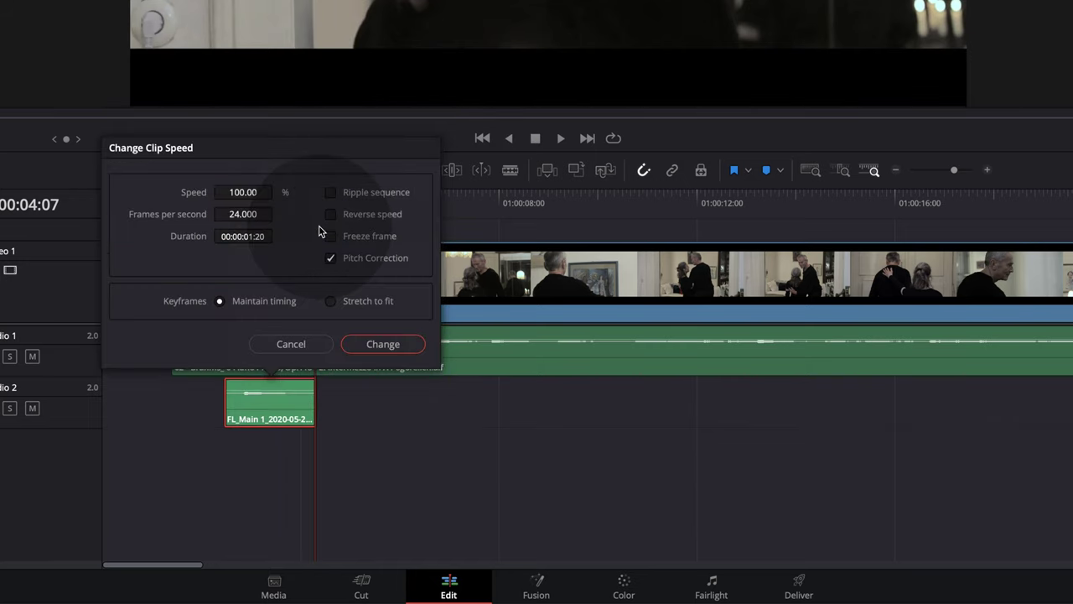
{"action": "left_click", "coordinate": [332, 259]}
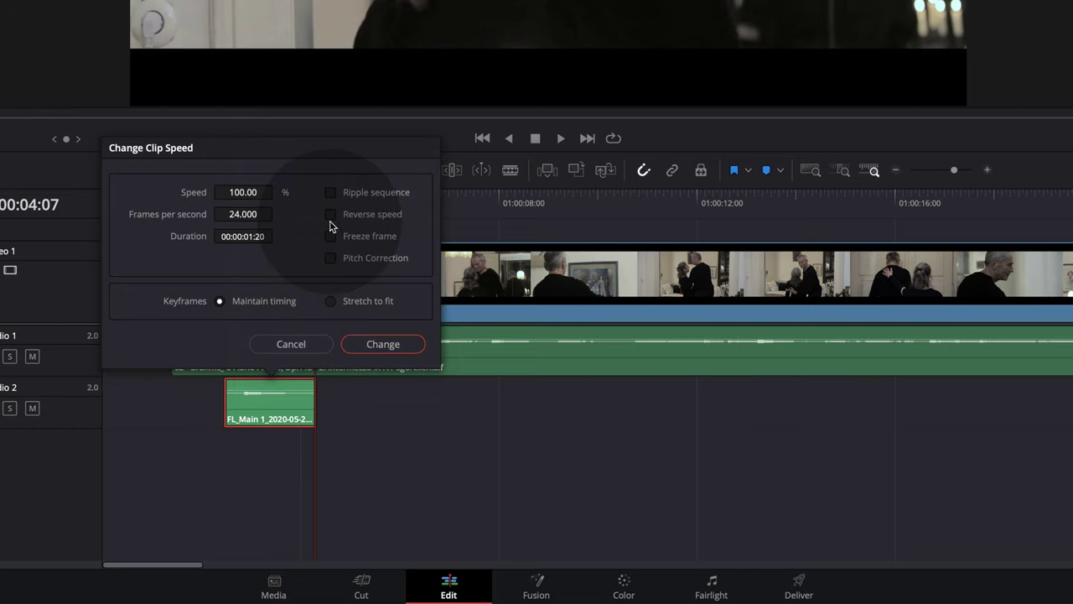
{"action": "left_click", "coordinate": [331, 218]}
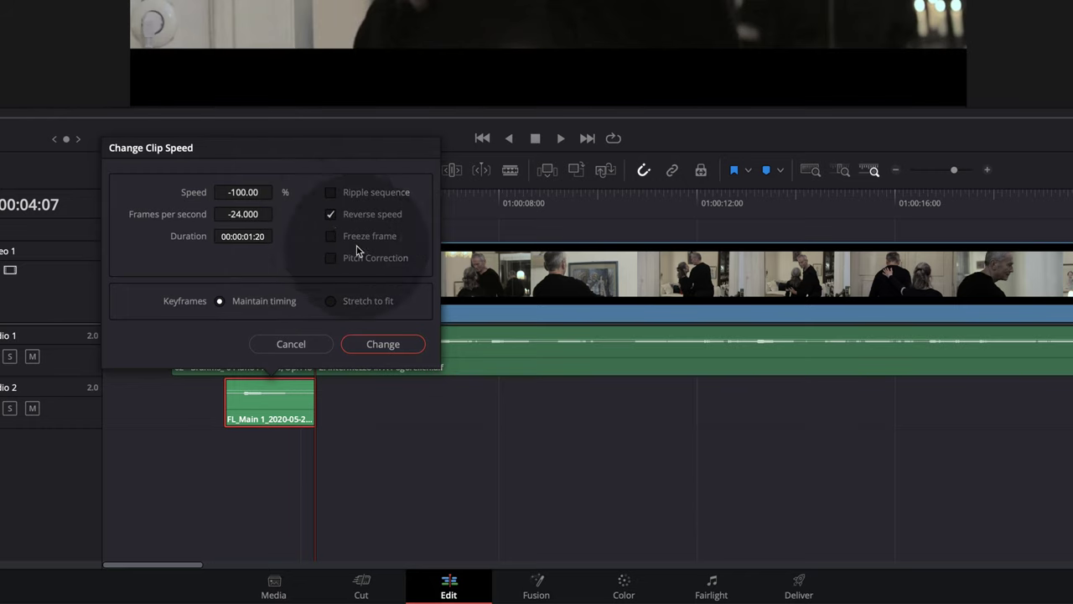
{"action": "left_click", "coordinate": [377, 344]}
{"action": "left_click", "coordinate": [723, 580]}
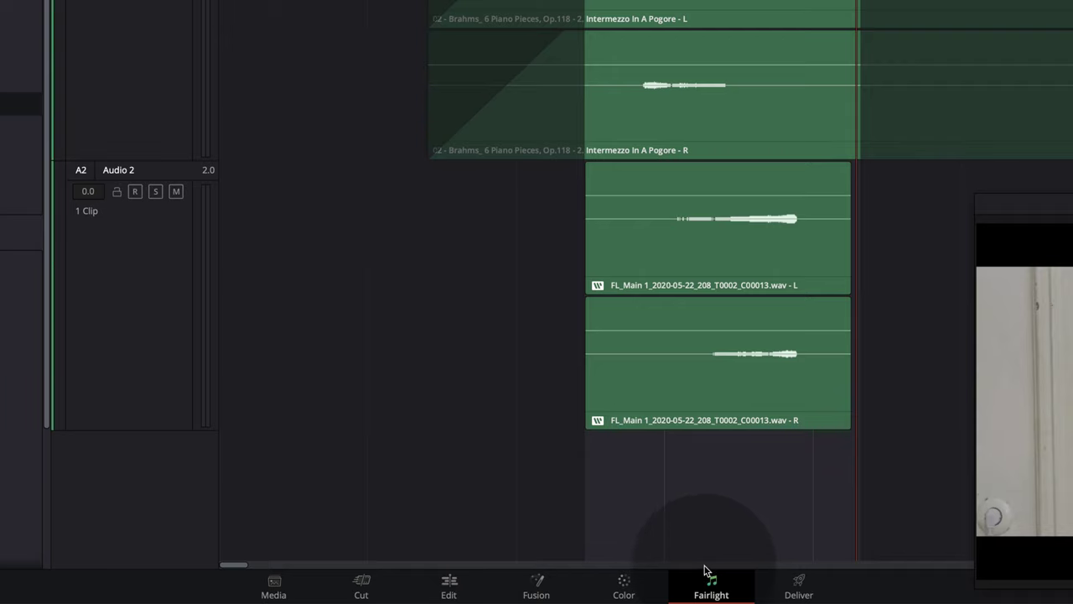
- Select the reversed FL_Main clip and add a Reverb effect to Audio 2
{"action": "left_click", "coordinate": [276, 398]}
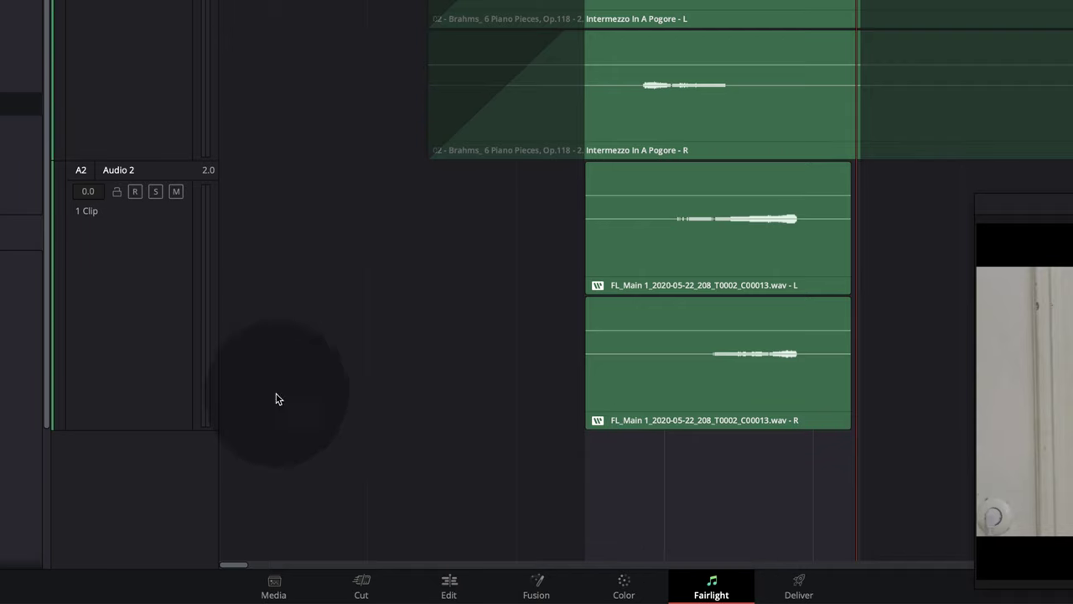
{"action": "left_click", "coordinate": [741, 307]}
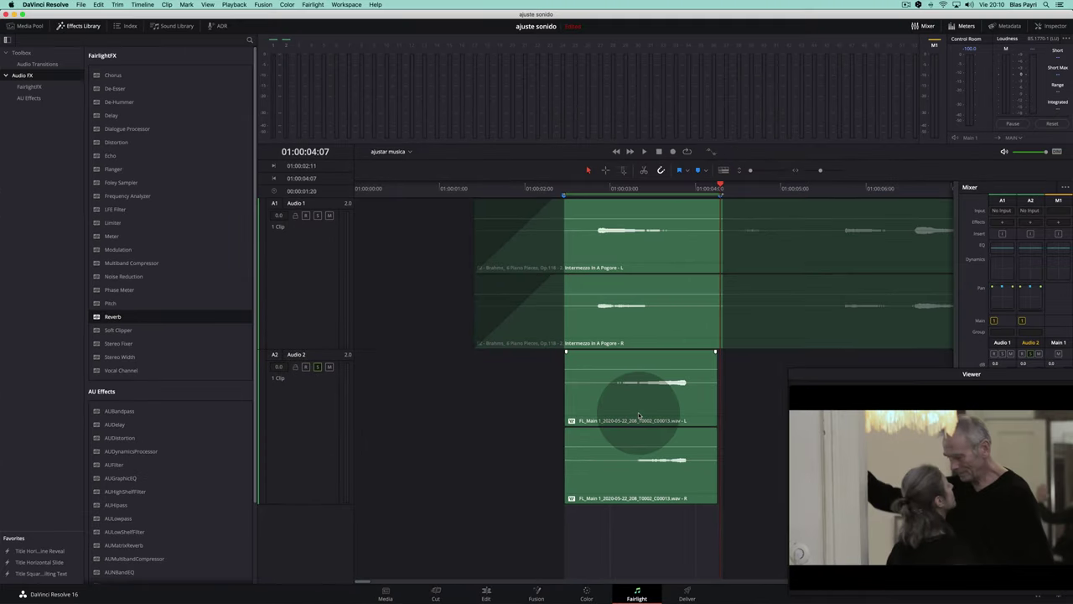
{"action": "mouse_move", "coordinate": [113, 317]}
{"action": "left_mouse_down"}
{"action": "mouse_move", "coordinate": [185, 339]}
{"action": "mouse_move", "coordinate": [327, 424]}
{"action": "left_mouse_up"}
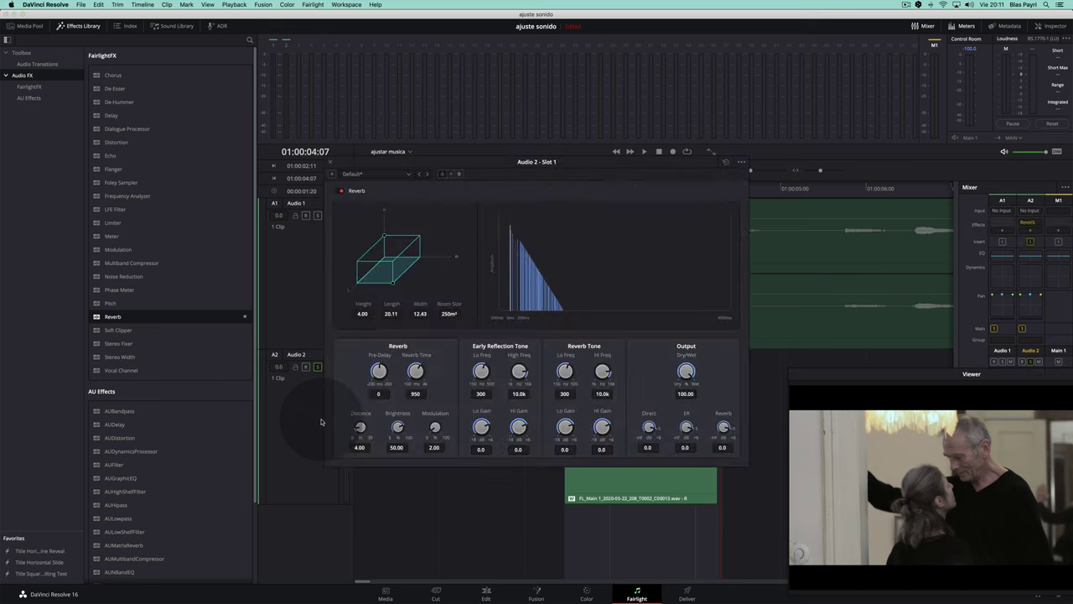
- Set the Reverb room height to 10, size to 1200 m², and reverb time to 4000 ms
{"action": "left_click_drag", "start_coordinate": [382, 238], "coordinate": [383, 214]}
{"action": "left_click_drag", "start_coordinate": [392, 285], "coordinate": [419, 287]}
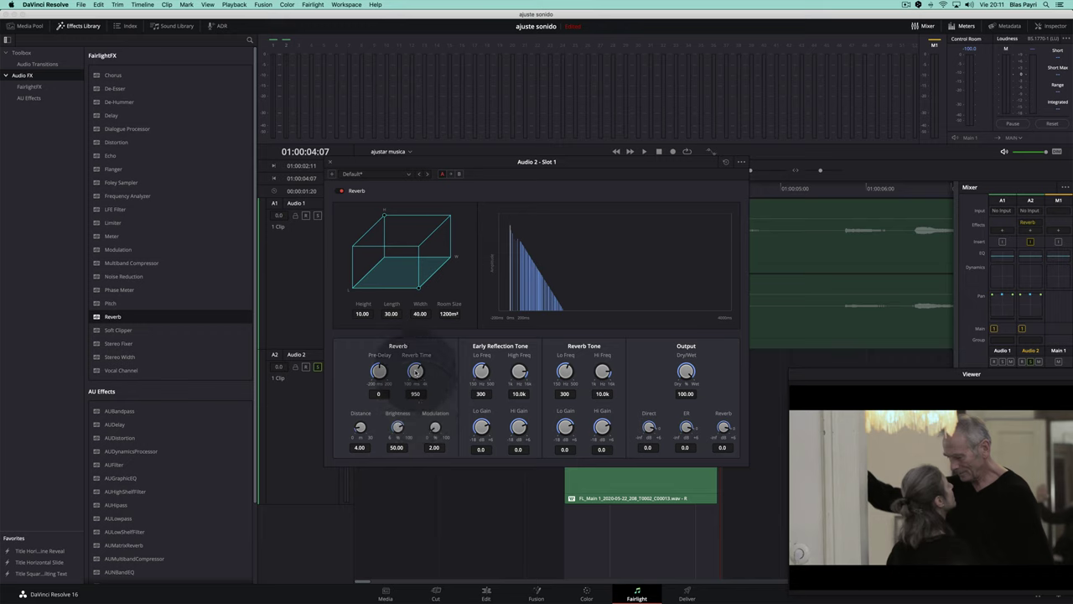
{"action": "left_click_drag", "start_coordinate": [415, 371], "coordinate": [462, 373]}
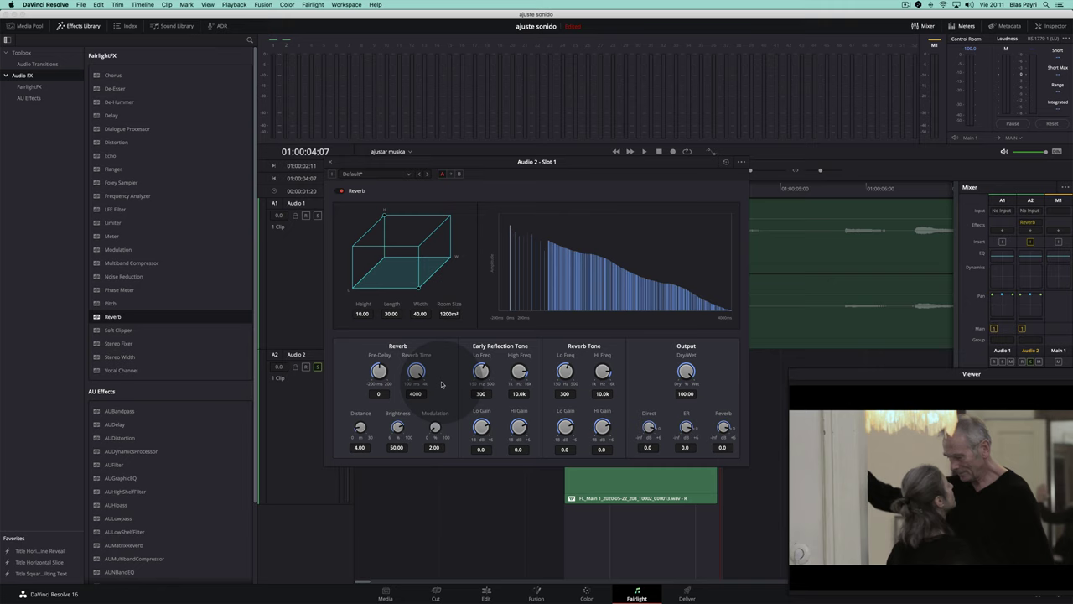
{"action": "left_click_drag", "start_coordinate": [488, 156], "coordinate": [446, 9]}
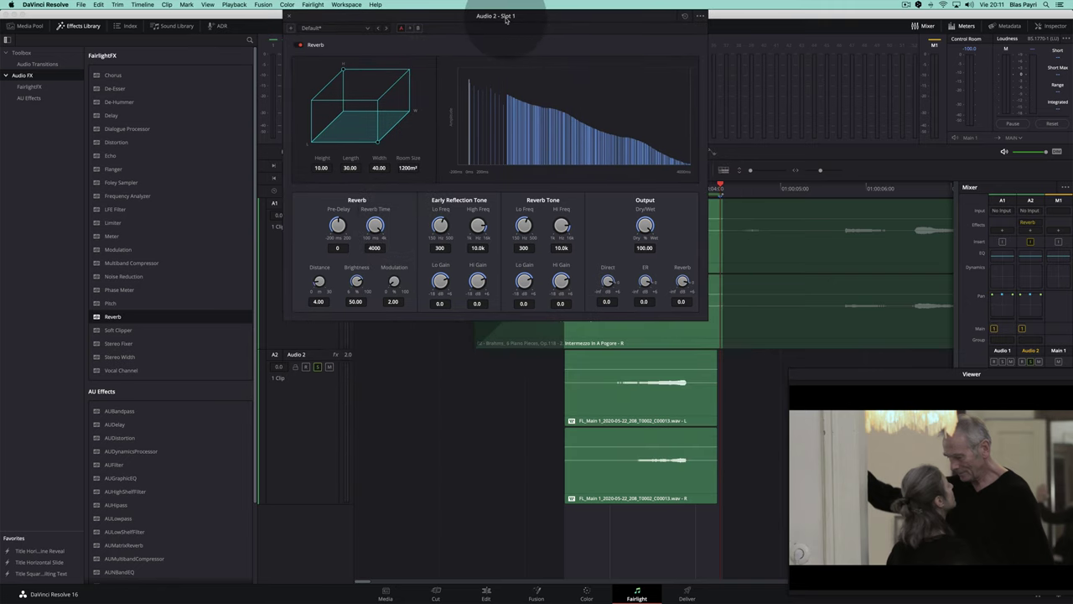
{"action": "left_click_drag", "start_coordinate": [506, 18], "coordinate": [295, 109]}
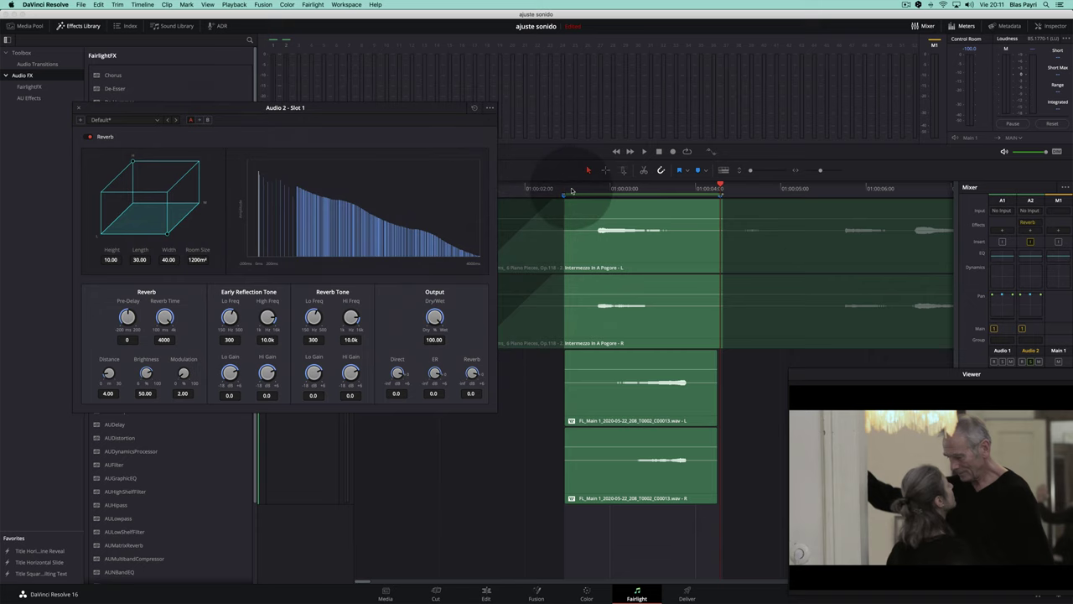
- Preview the clip with reverb, then close the Reverb settings
{"action": "left_click", "coordinate": [571, 191]}
{"action": "key", "text": "space"}
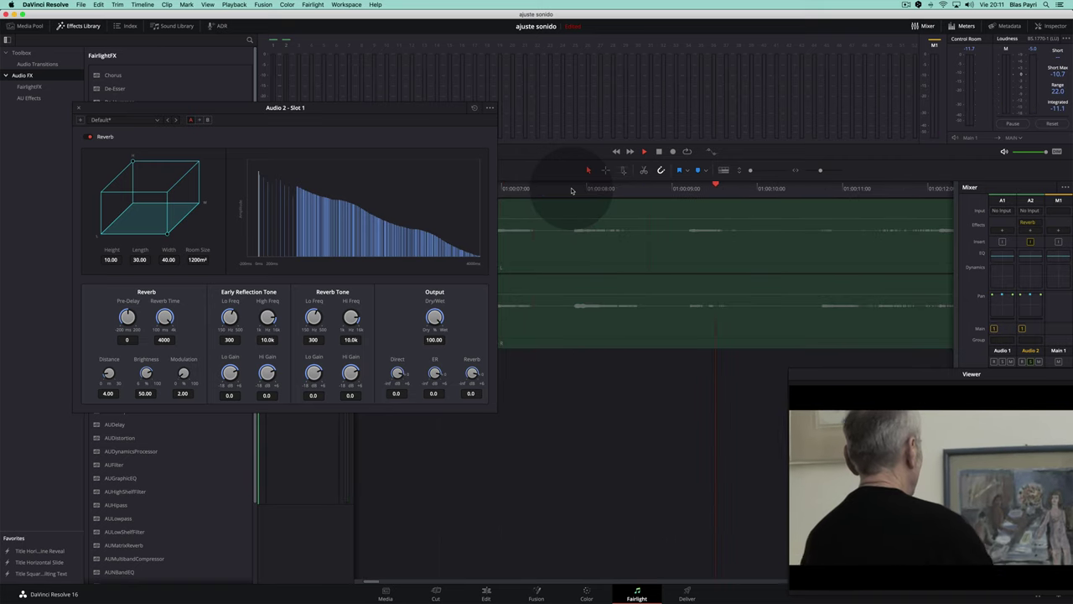
{"action": "key", "text": "space"}
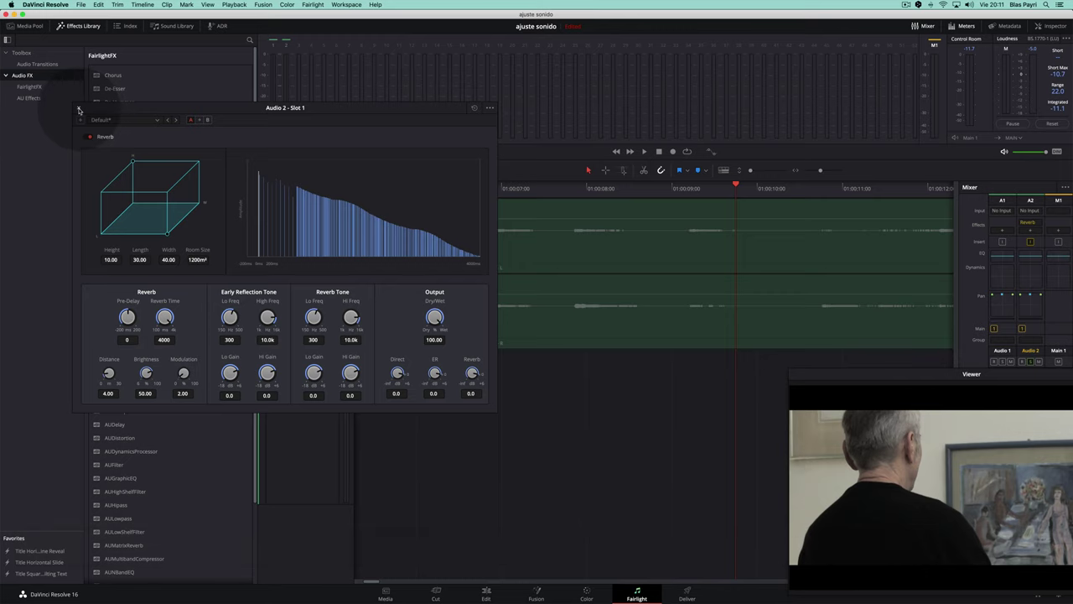
{"action": "left_click", "coordinate": [79, 110]}
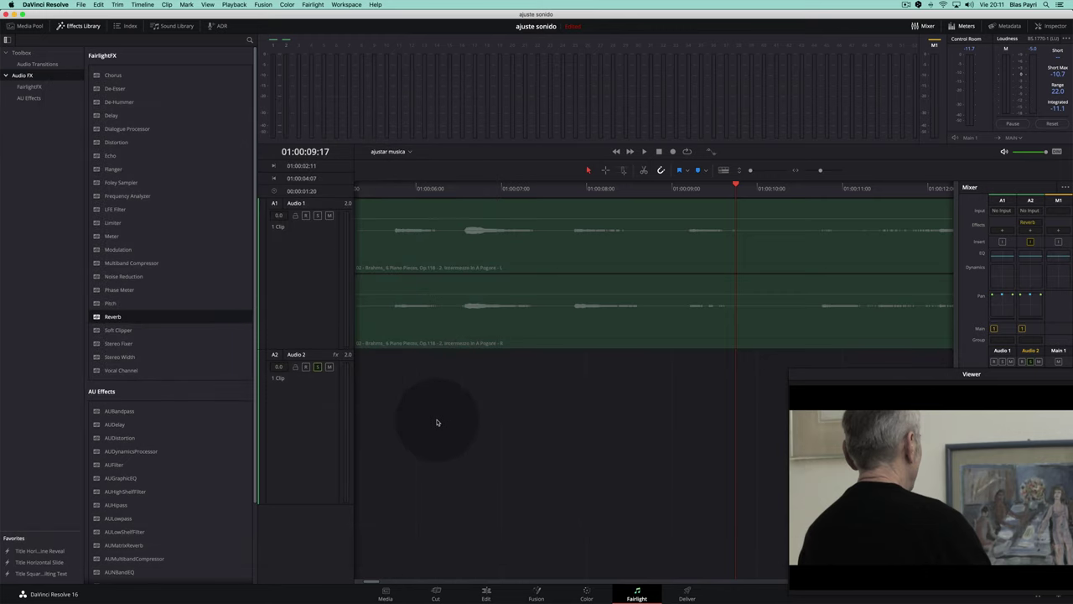
- Zoom the timeline out and extend the Out point to 01:00:09:17
{"action": "key", "text": "super+minus"}
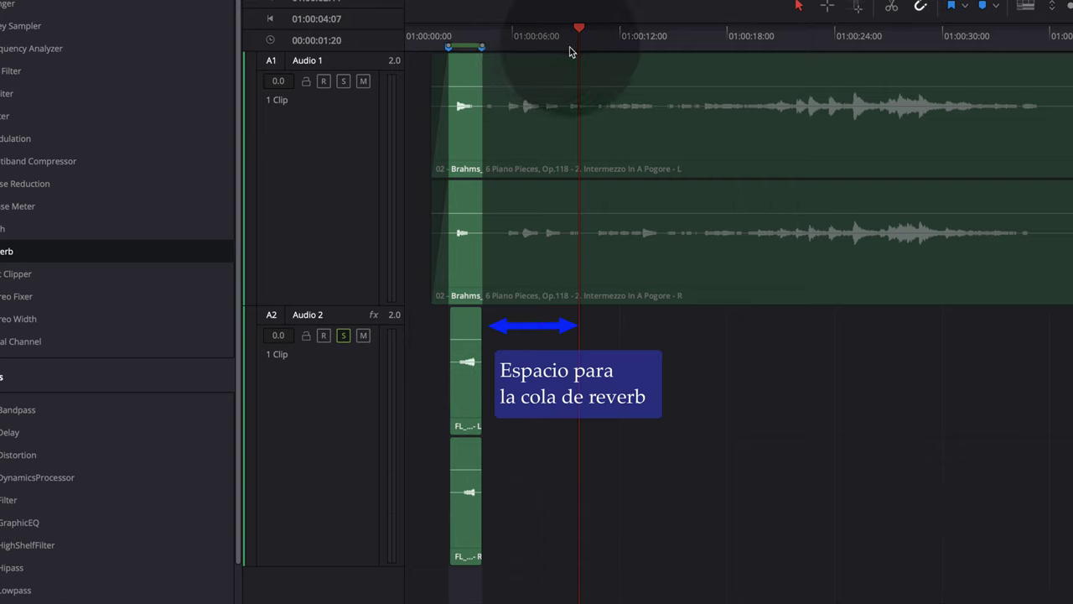
{"action": "key", "text": "o"}
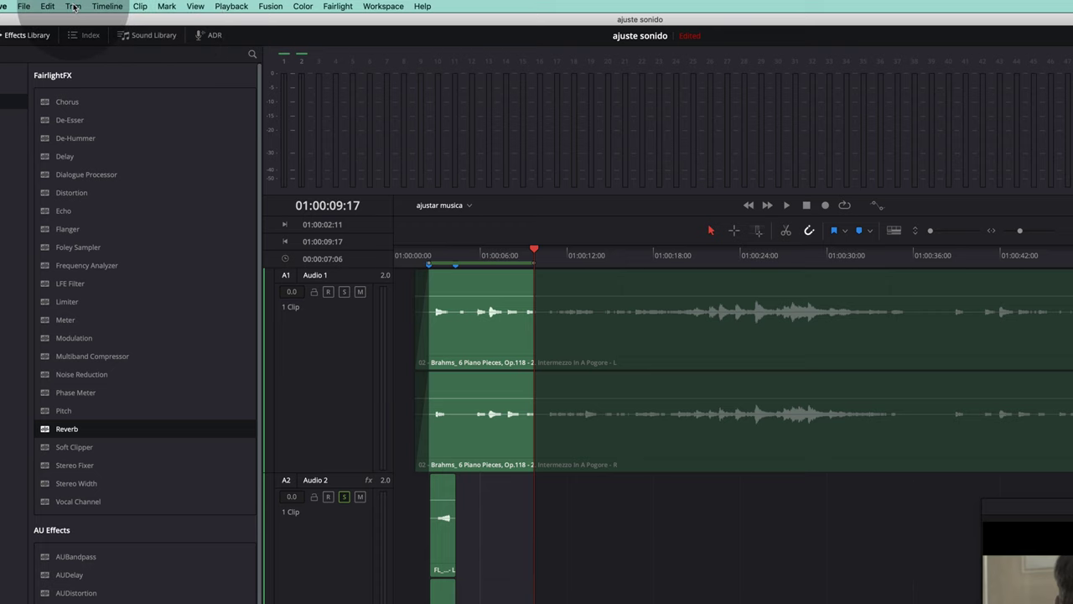
{"action": "left_click", "coordinate": [74, 8]}
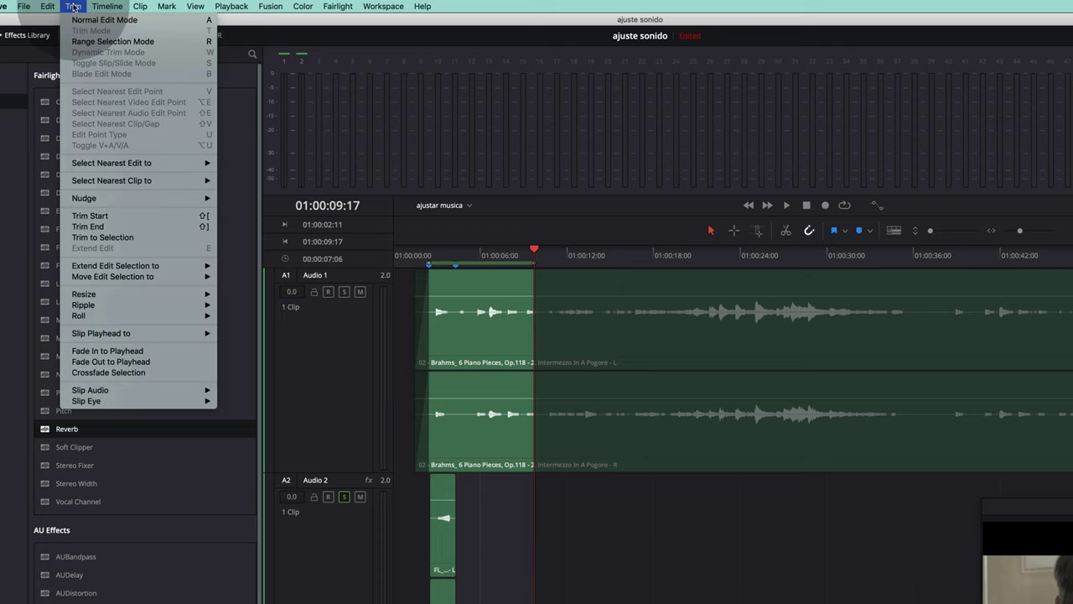
- Bounce the marked range's mix to a new Audio 3 track
{"action": "mouse_move", "coordinate": [96, 7]}
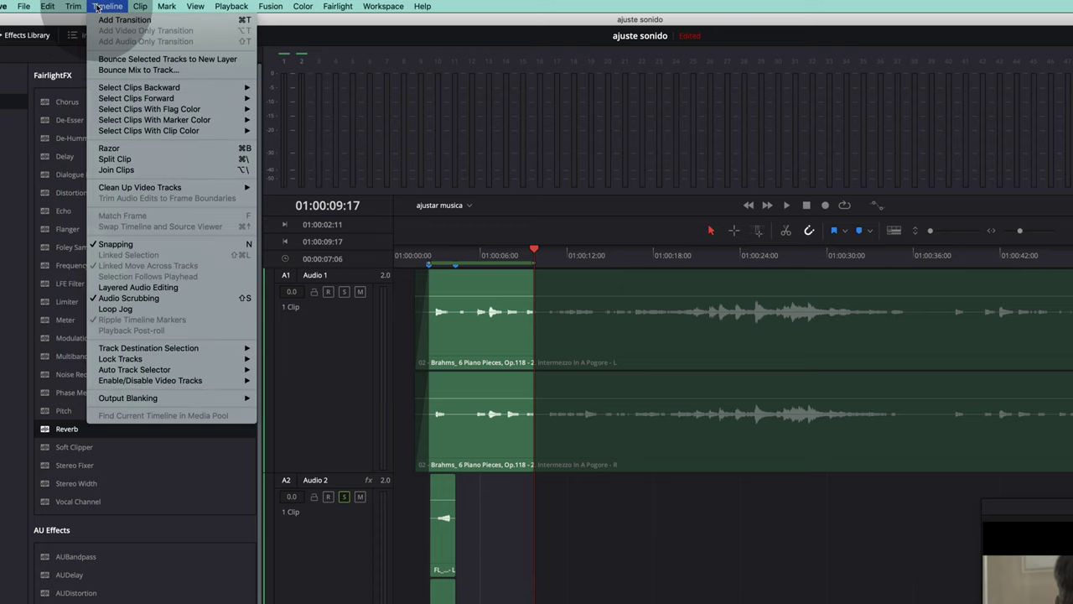
{"action": "left_click", "coordinate": [123, 71]}
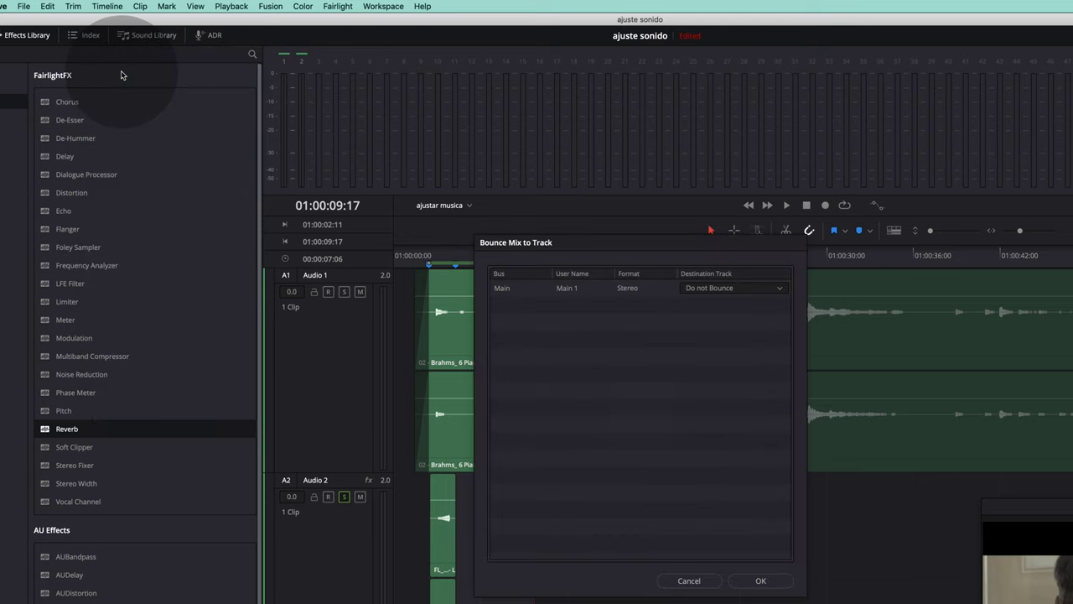
{"action": "left_click", "coordinate": [721, 289]}
{"action": "left_click", "coordinate": [706, 315]}
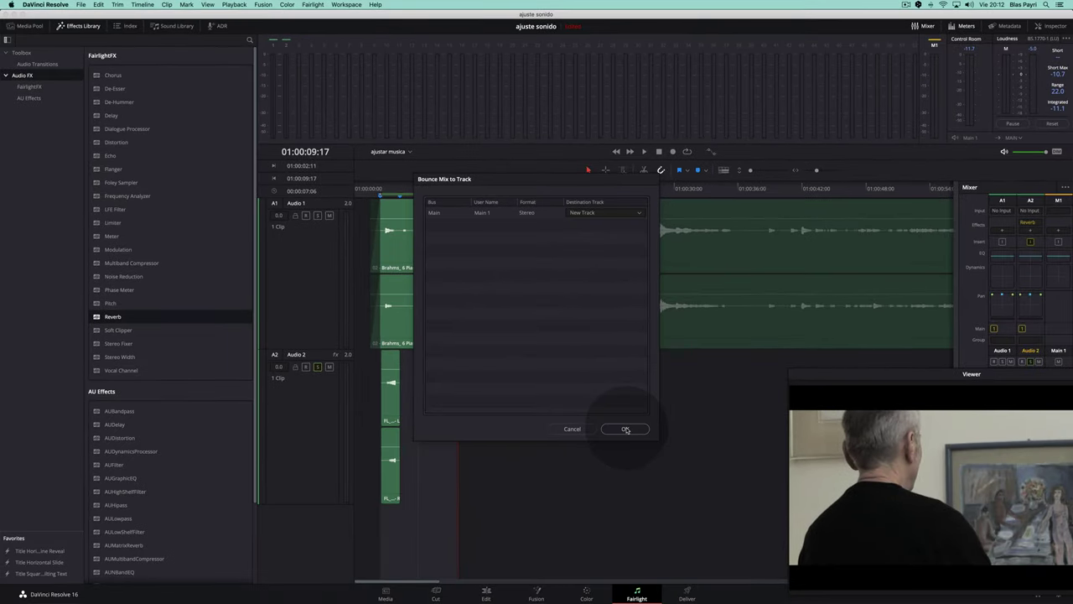
{"action": "left_click", "coordinate": [626, 429]}
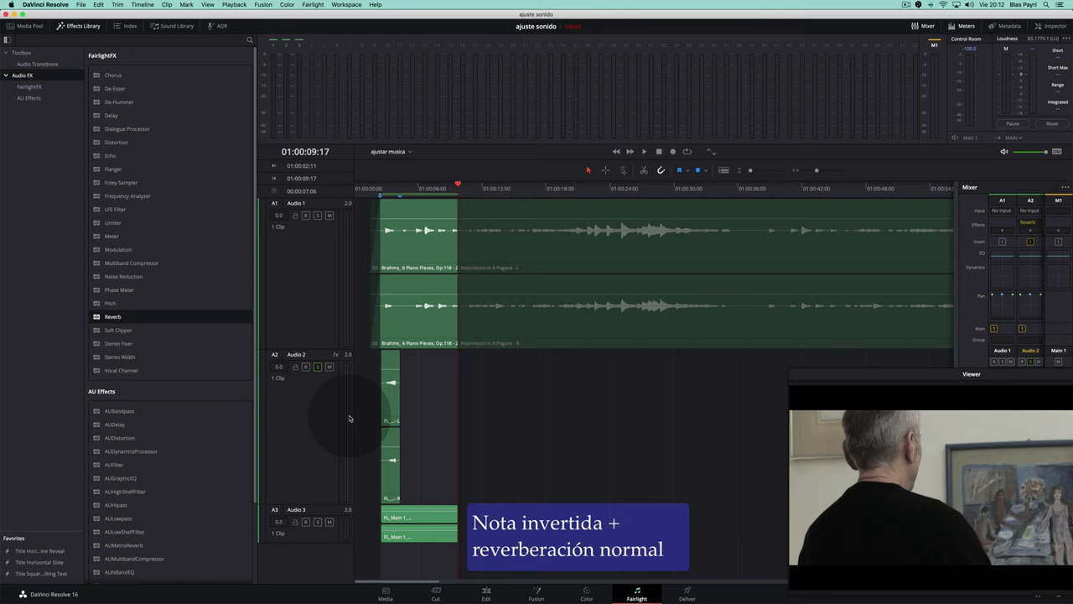
- Mute Audio 2 and play the mix from the timeline start
{"action": "left_click", "coordinate": [329, 368]}
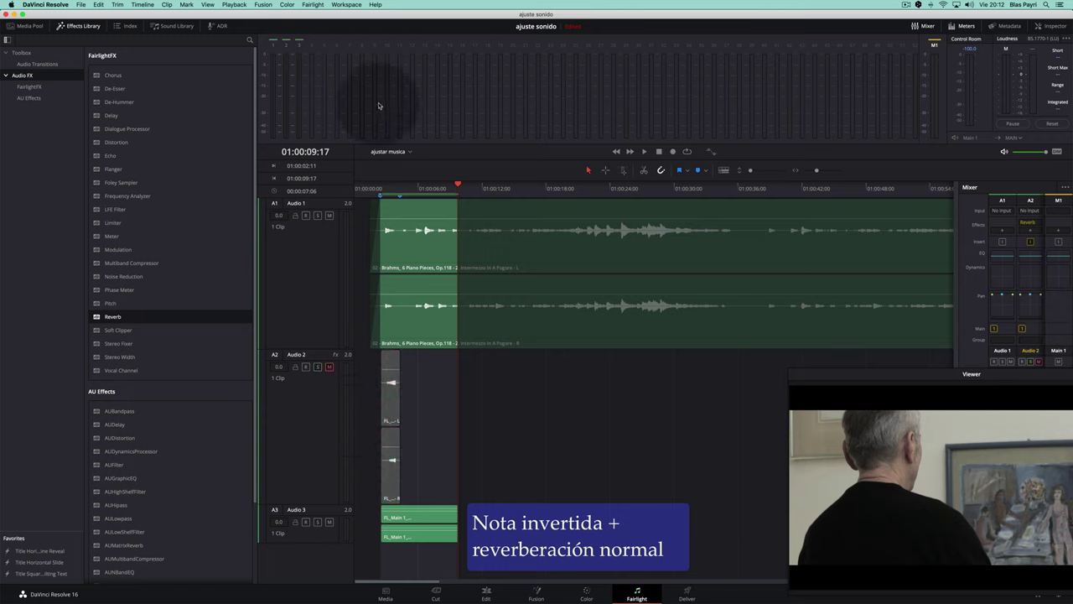
{"action": "left_click", "coordinate": [367, 197]}
{"action": "key", "text": "space"}
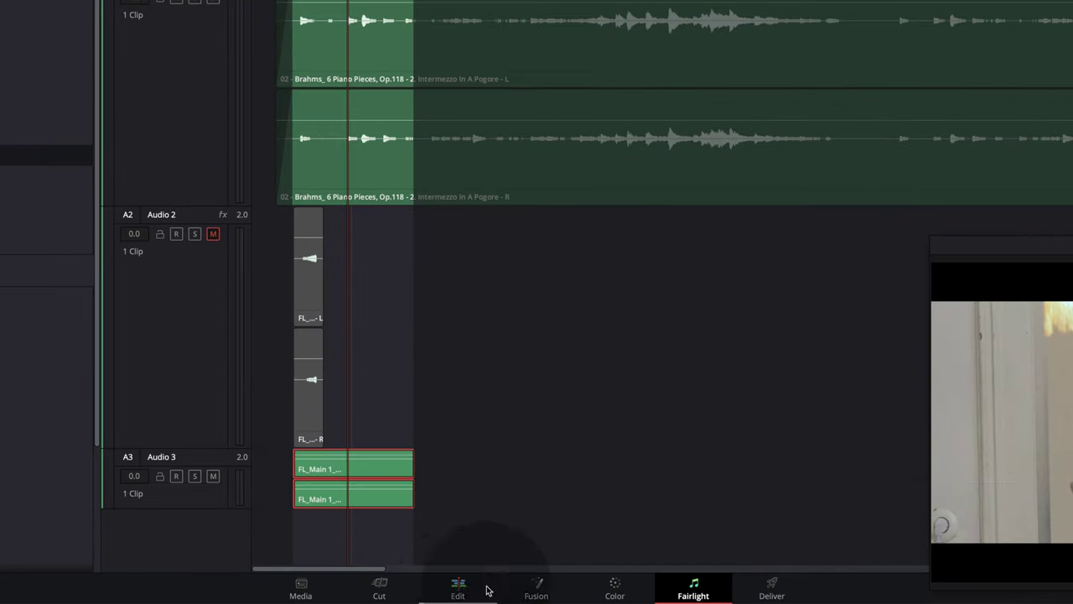
- Reverse the Audio 3 reverb clip at -100% speed without pitch correction, then solo Audio 3
{"action": "left_click", "coordinate": [458, 592]}
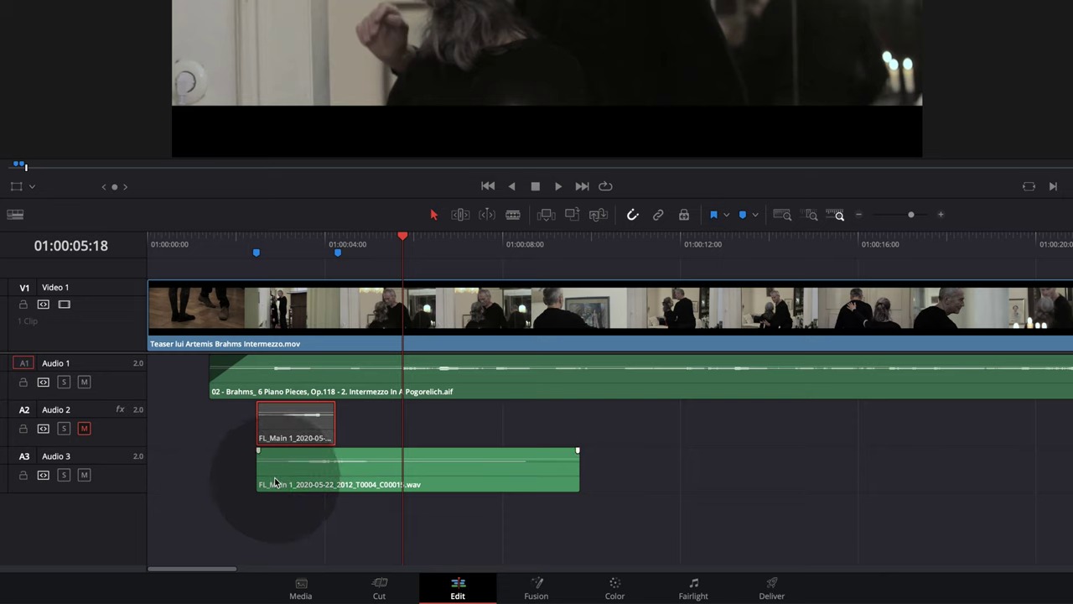
{"action": "left_click", "coordinate": [268, 483]}
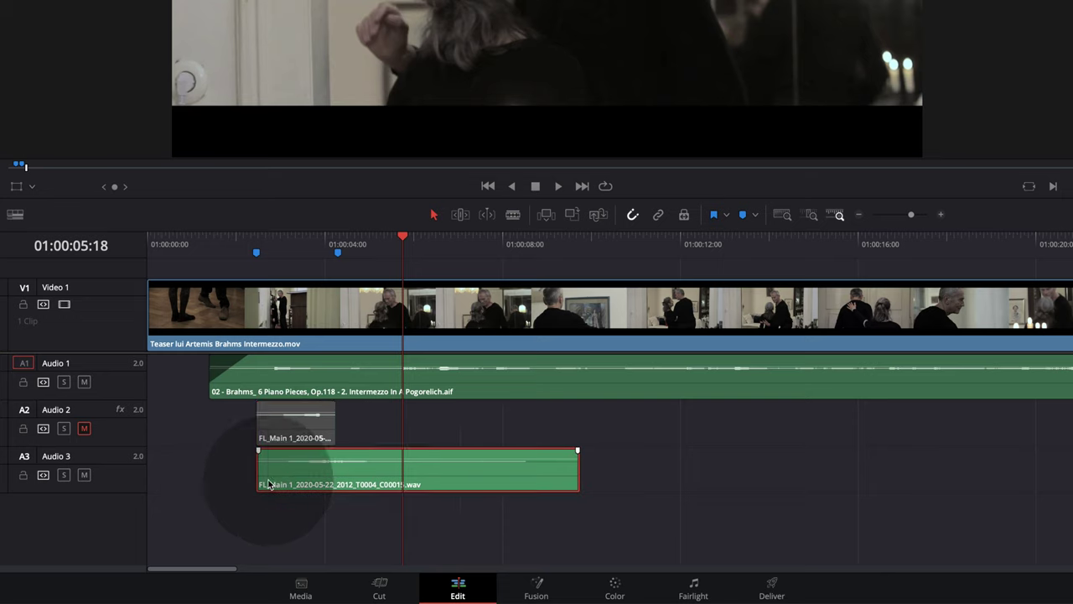
{"action": "right_click", "coordinate": [269, 484]}
{"action": "left_click", "coordinate": [332, 299]}
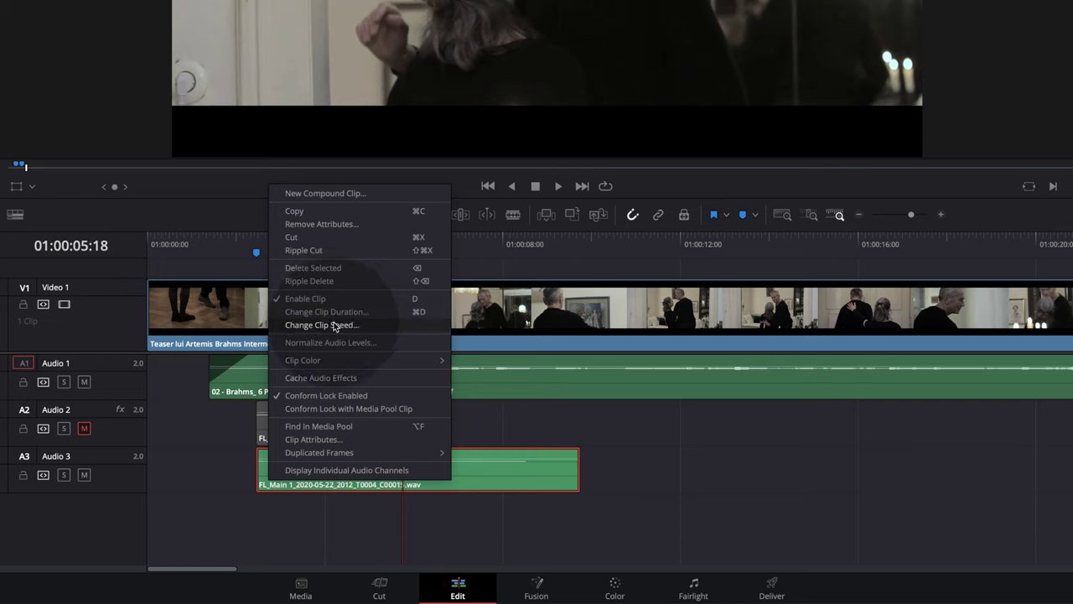
{"action": "left_click", "coordinate": [333, 325]}
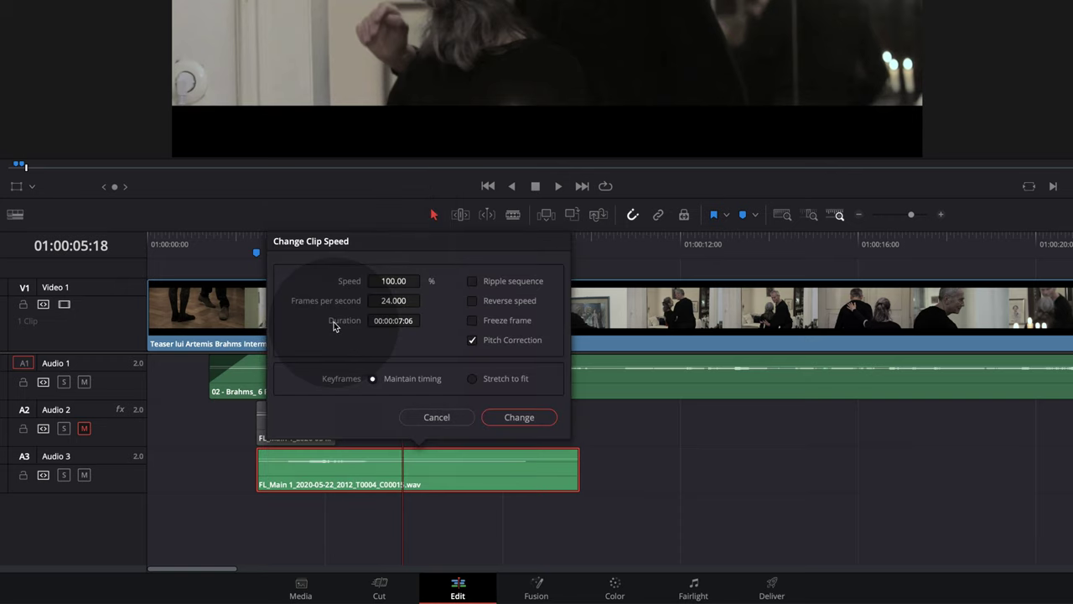
{"action": "left_click", "coordinate": [473, 341]}
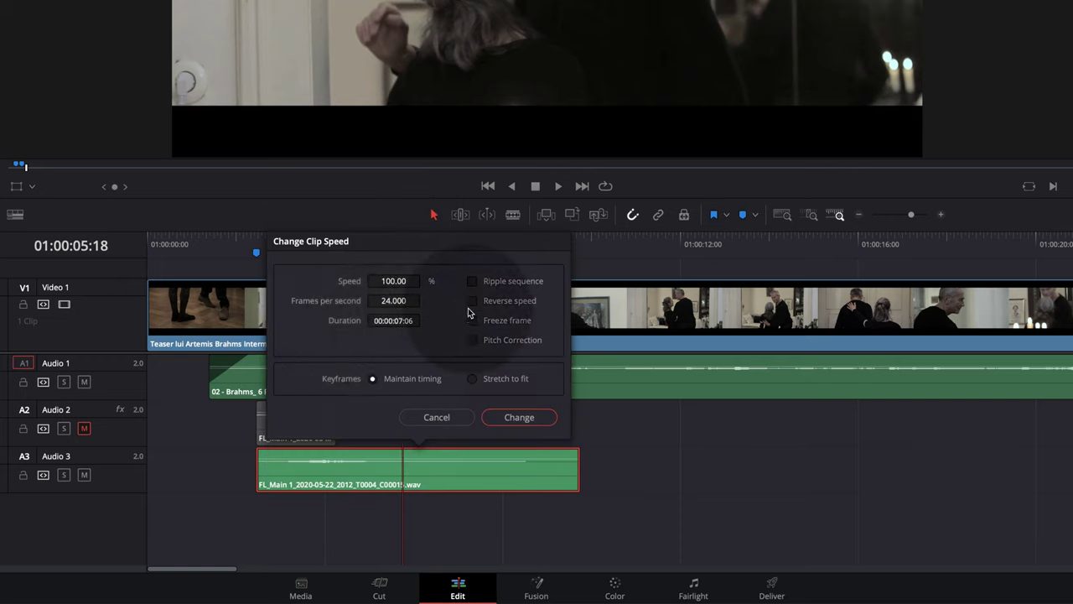
{"action": "left_click", "coordinate": [519, 416]}
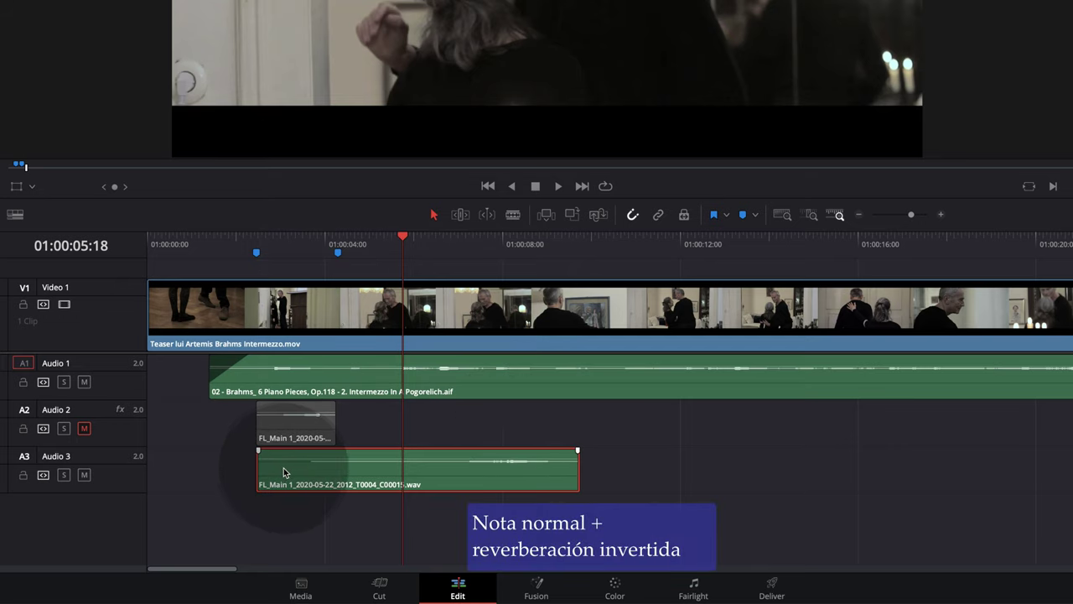
{"action": "left_click", "coordinate": [68, 475]}
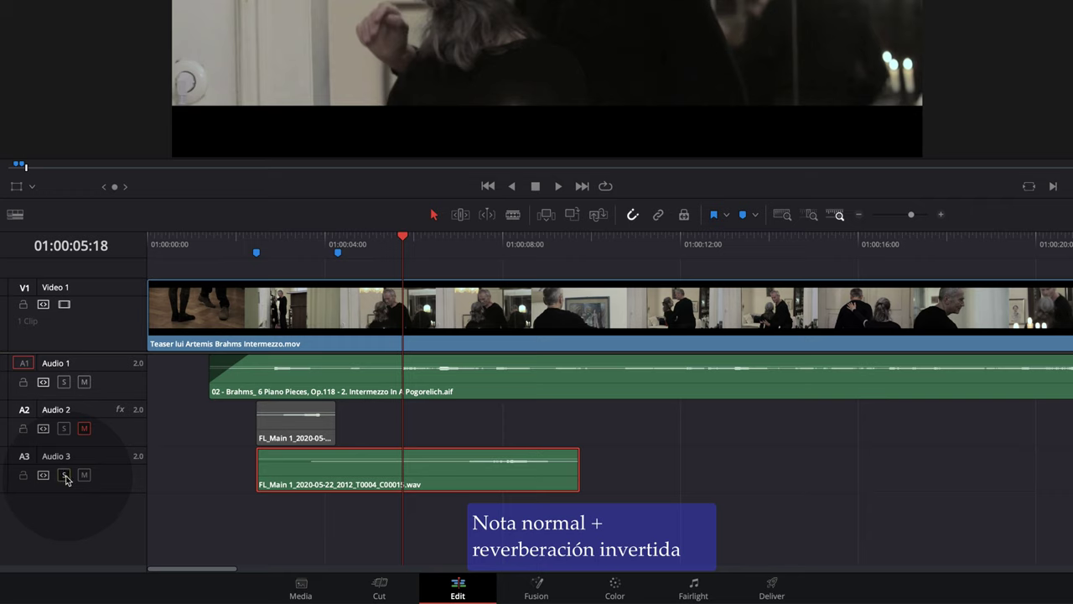
- Play back the reversed reverb from the first marker, then delete the Audio 2 clip
{"action": "left_click", "coordinate": [265, 253]}
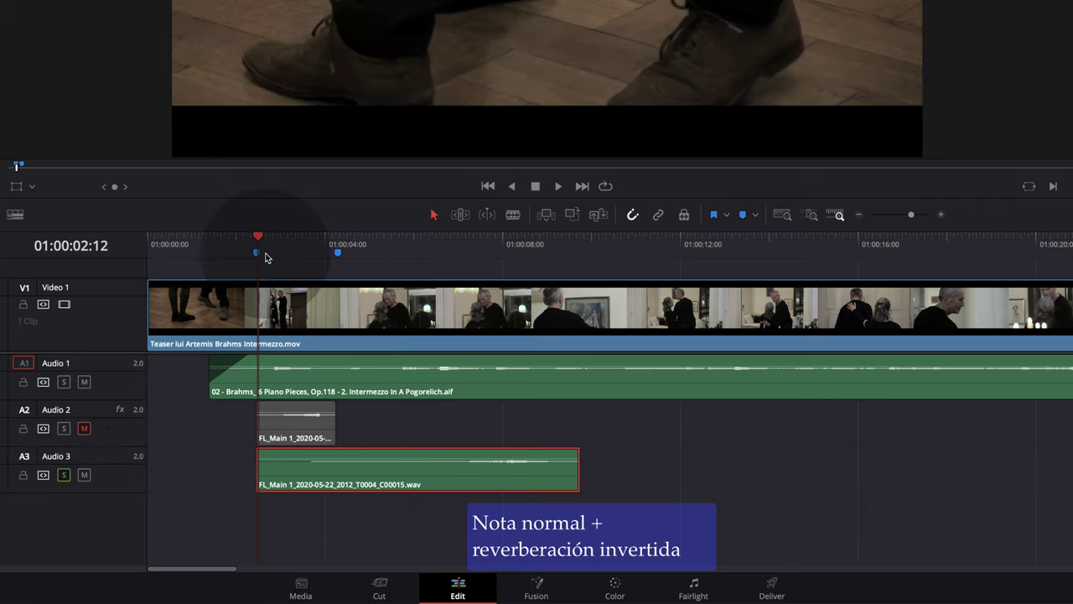
{"action": "key", "text": "space"}
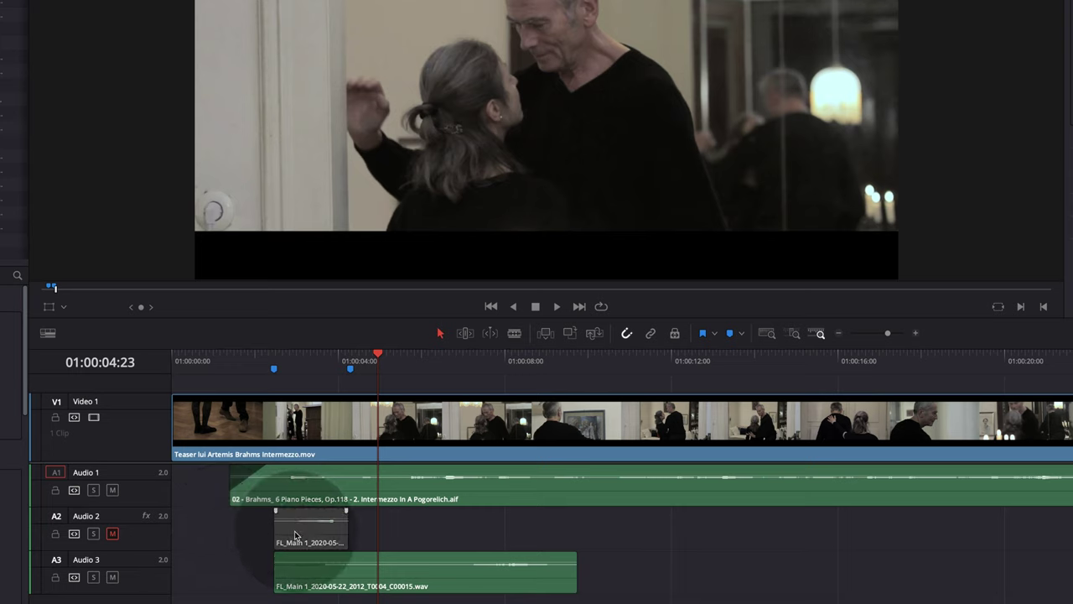
{"action": "key", "text": "Delete"}
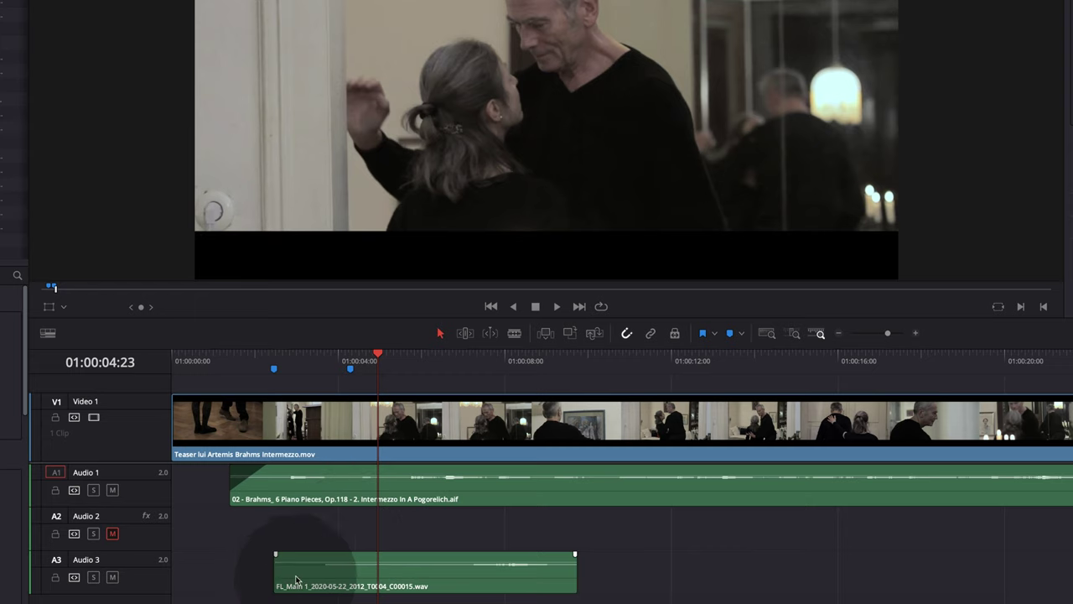
- Trim and move the reverb clip to span 01:00:00:00 to the 01:00:04:07 marker
{"action": "left_click_drag", "start_coordinate": [269, 574], "coordinate": [377, 575]}
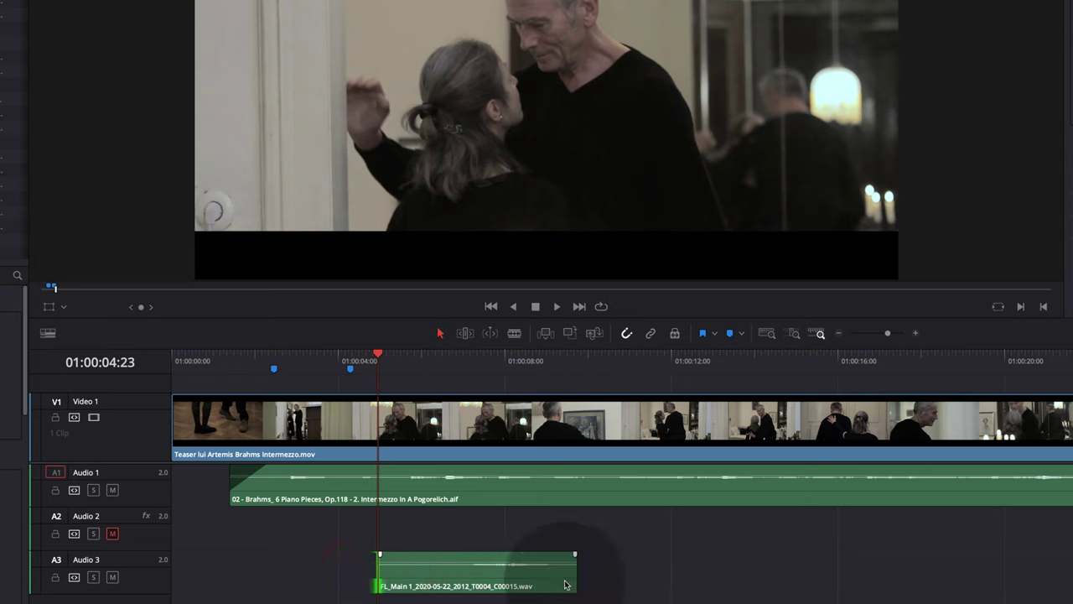
{"action": "left_click_drag", "start_coordinate": [565, 584], "coordinate": [324, 575]}
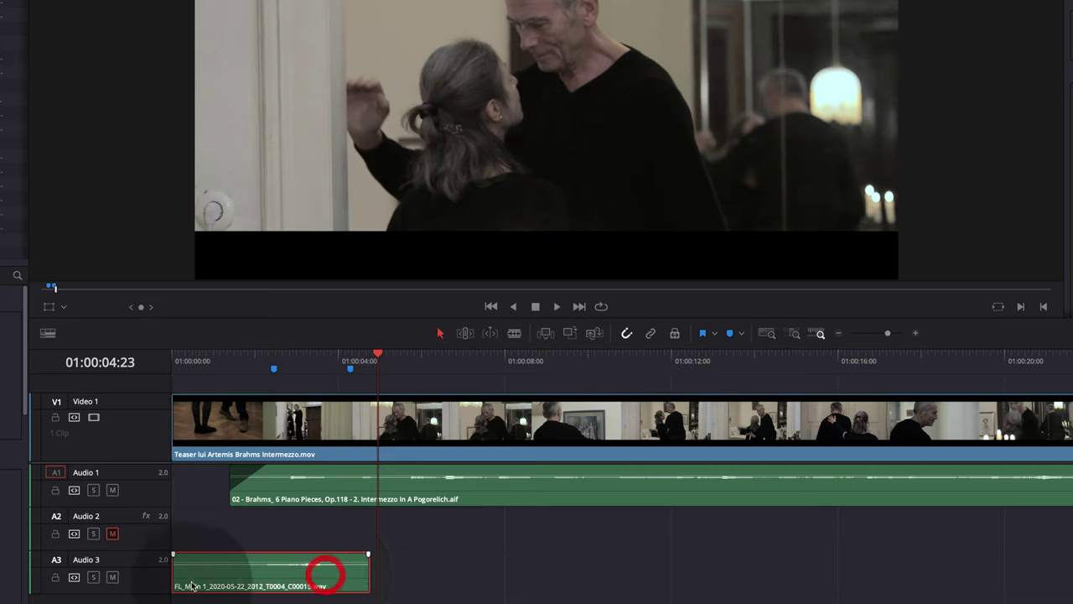
{"action": "left_click_drag", "start_coordinate": [173, 572], "coordinate": [230, 572]}
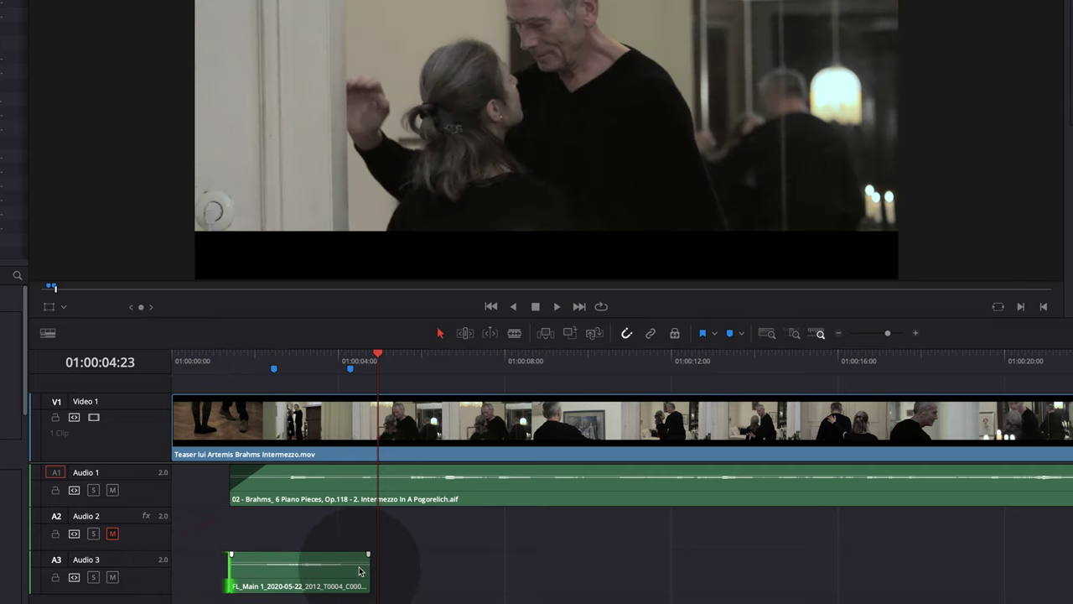
{"action": "left_click", "coordinate": [350, 362]}
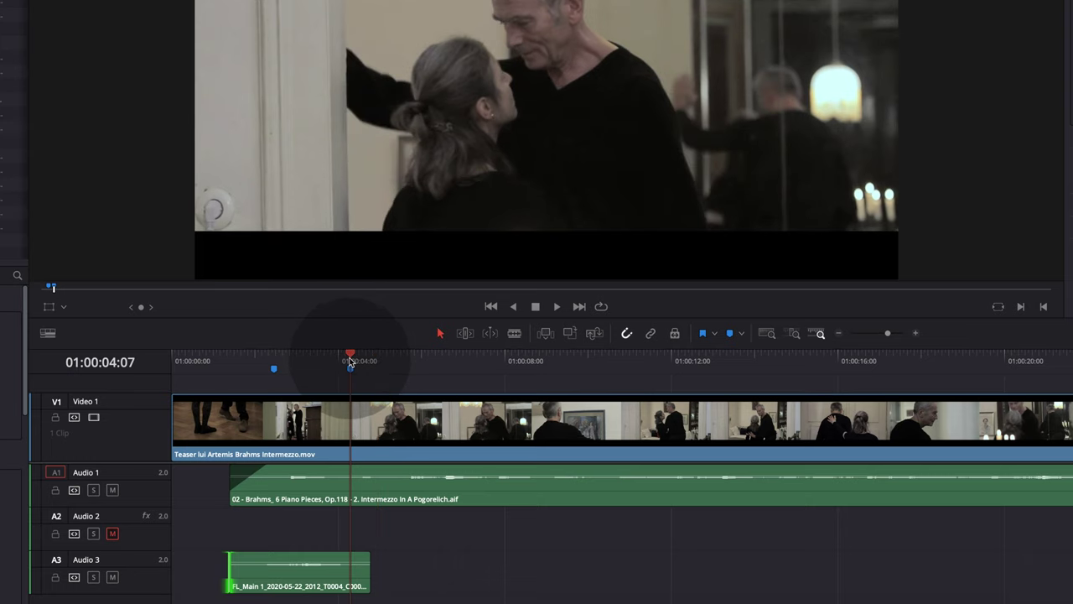
{"action": "left_click", "coordinate": [316, 586]}
{"action": "left_click_drag", "start_coordinate": [315, 587], "coordinate": [278, 586]}
{"action": "left_click", "coordinate": [414, 545]}
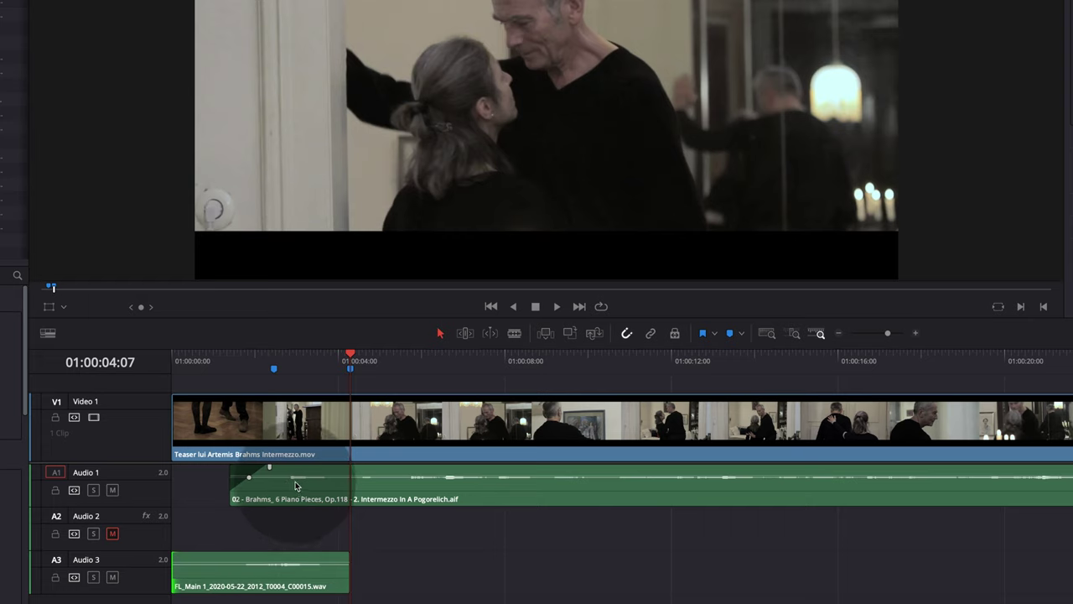
- Play the opening just before the music to hear the reversed reverb
{"action": "left_click", "coordinate": [224, 374]}
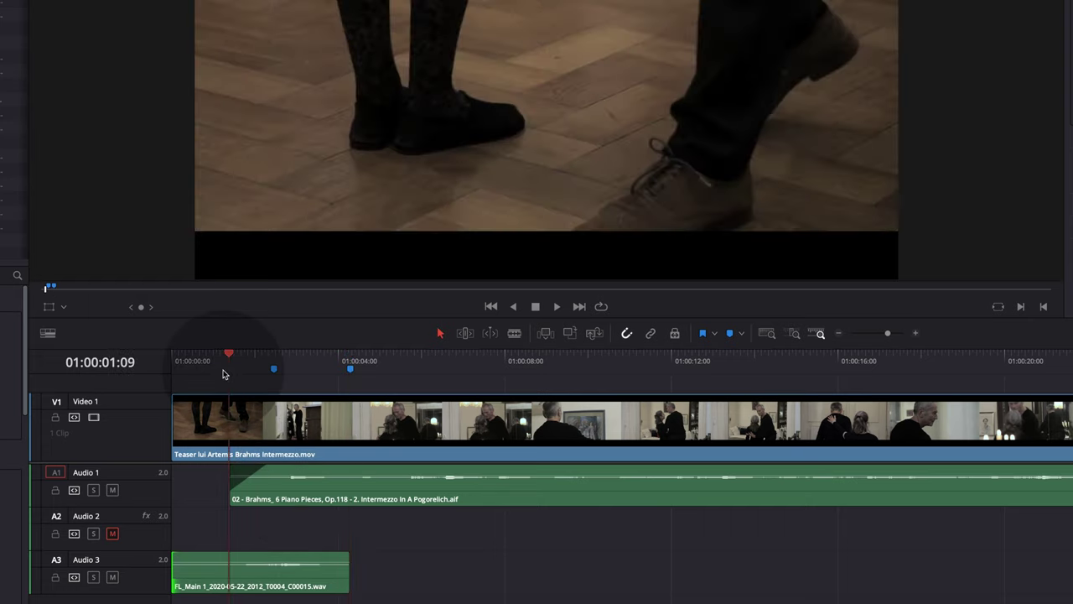
{"action": "key", "text": "space"}
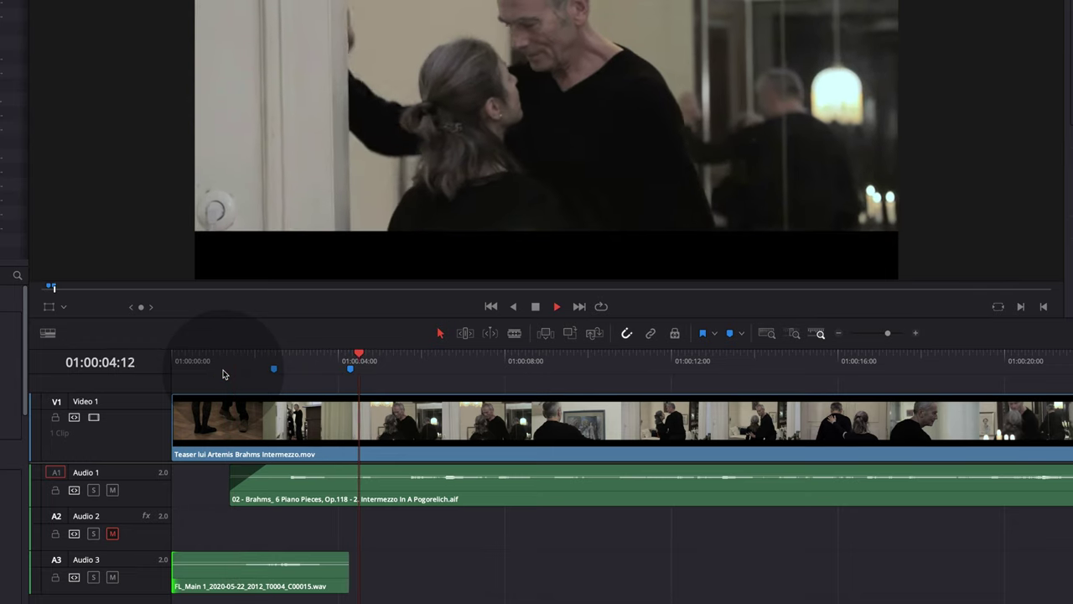
{"action": "key", "text": "space"}
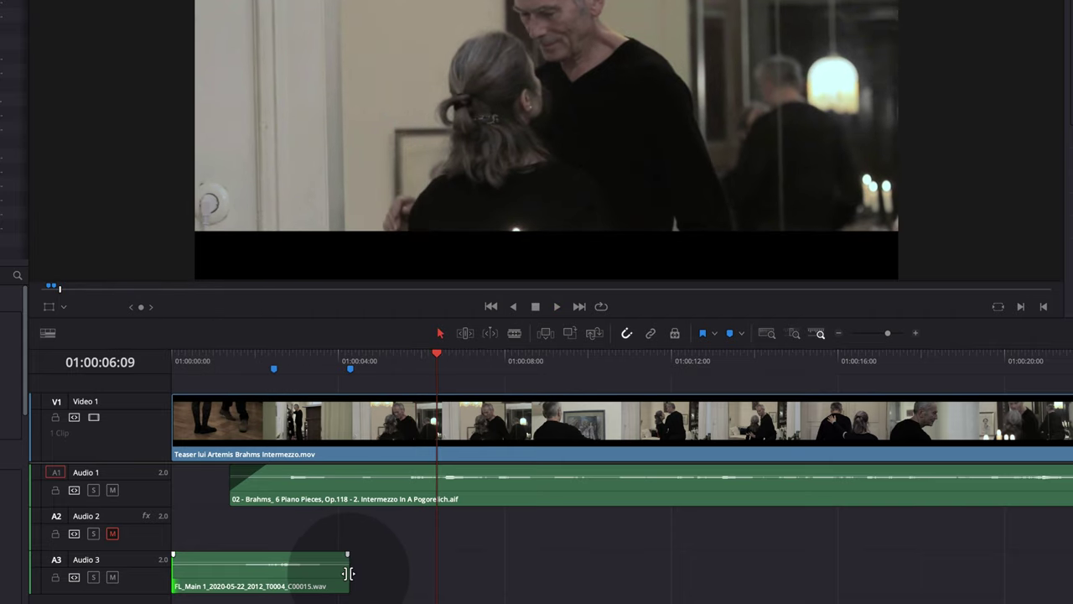
- Trim the end of the A3 reverb clip, add an ~8-frame fade-in, and replay from the start
{"action": "left_click_drag", "start_coordinate": [348, 573], "coordinate": [299, 555]}
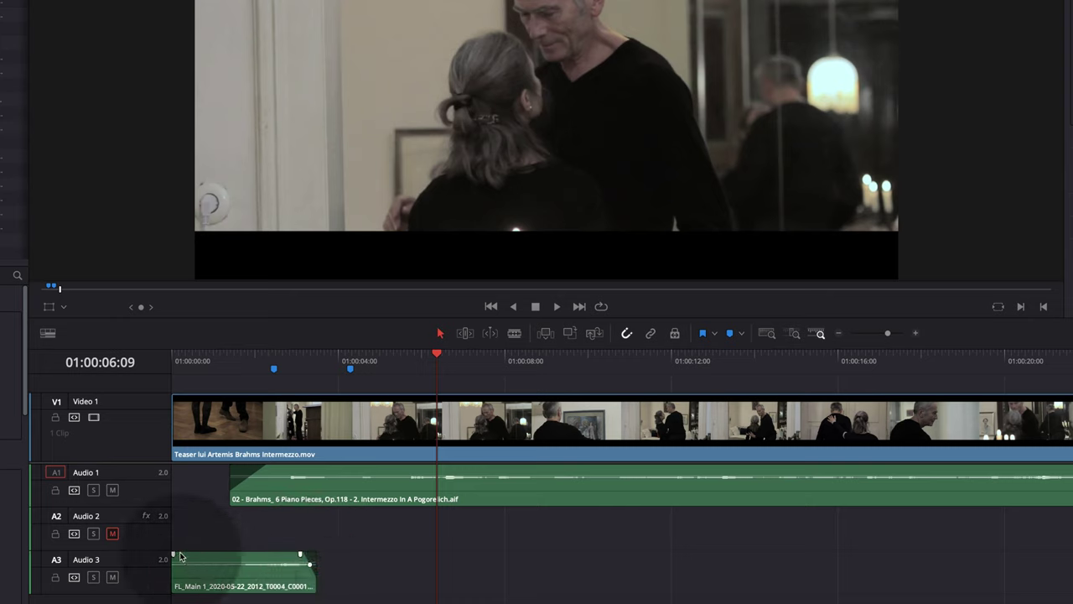
{"action": "left_click_drag", "start_coordinate": [175, 554], "coordinate": [179, 556]}
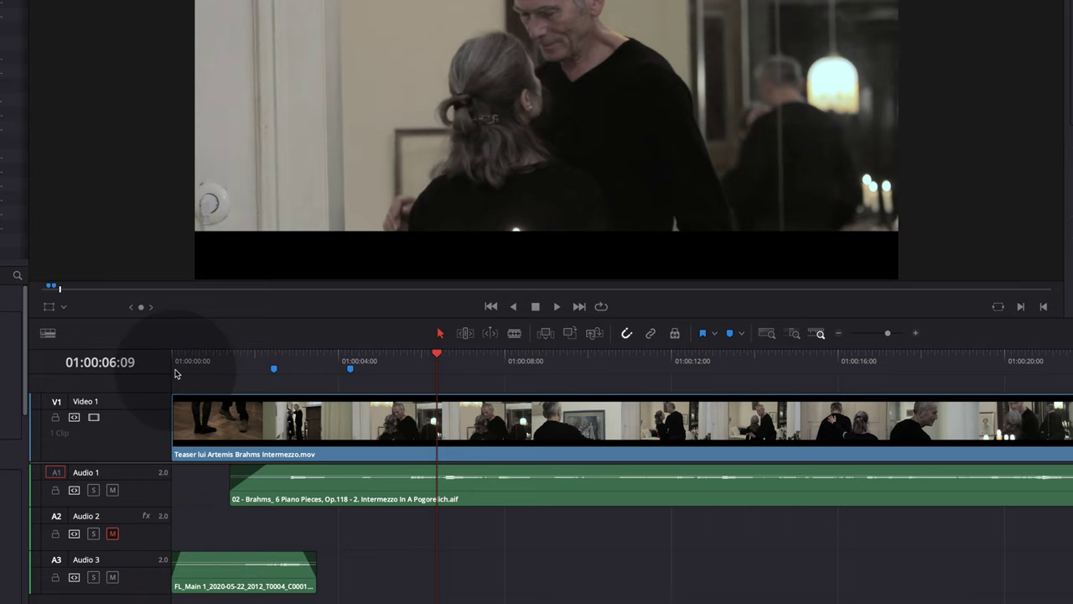
{"action": "left_click", "coordinate": [172, 374]}
{"action": "key", "text": "space"}
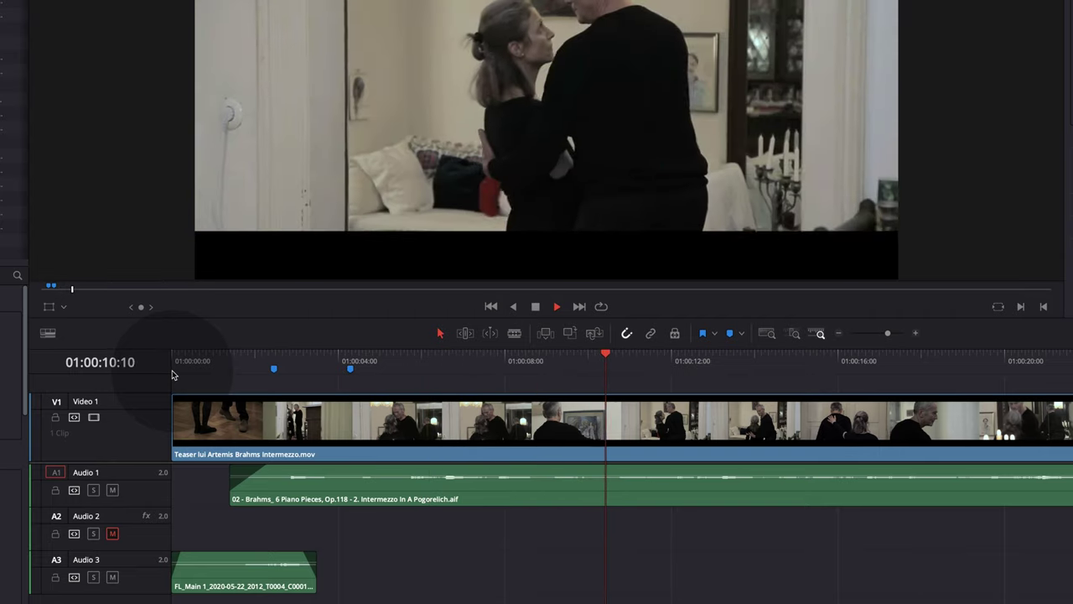
{"action": "key", "text": "space"}
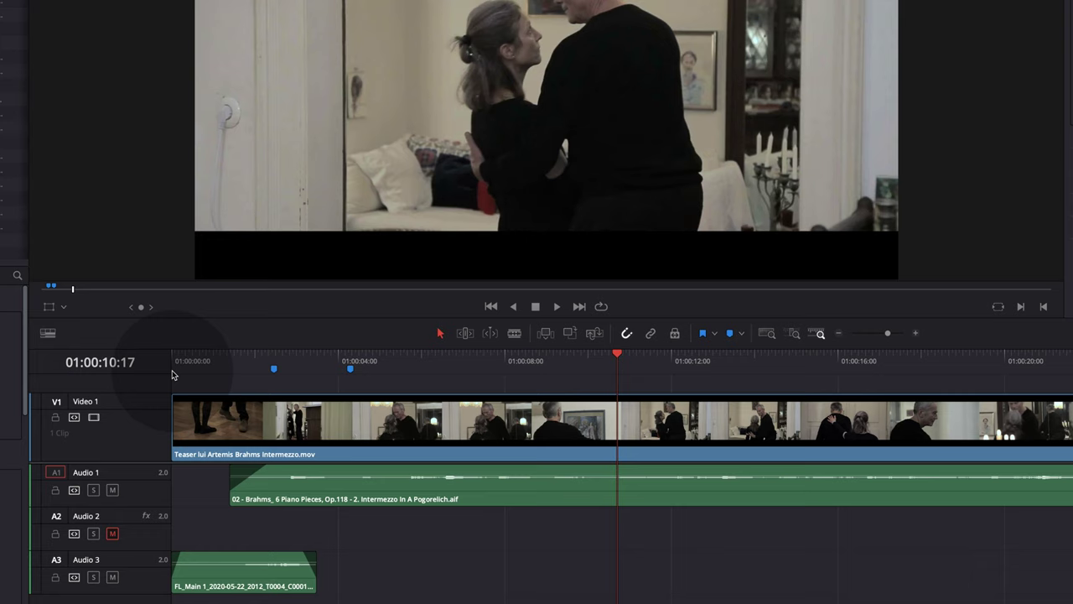
{"action": "mouse_move", "coordinate": [284, 558]}
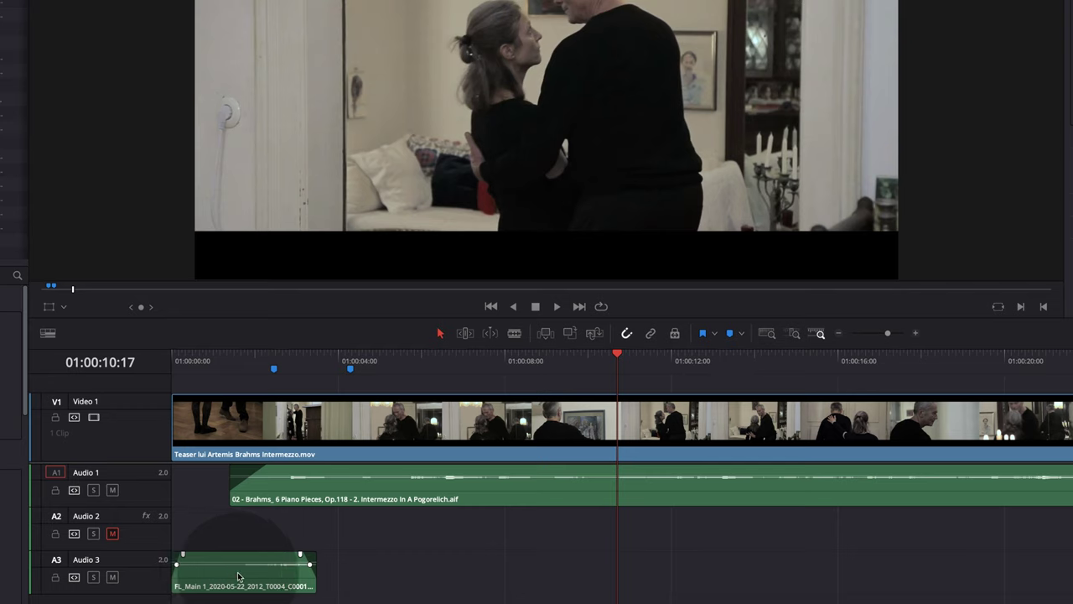
- Move the Audio 3 reverb clip eight frames later and audition it
{"action": "left_click", "coordinate": [238, 576]}
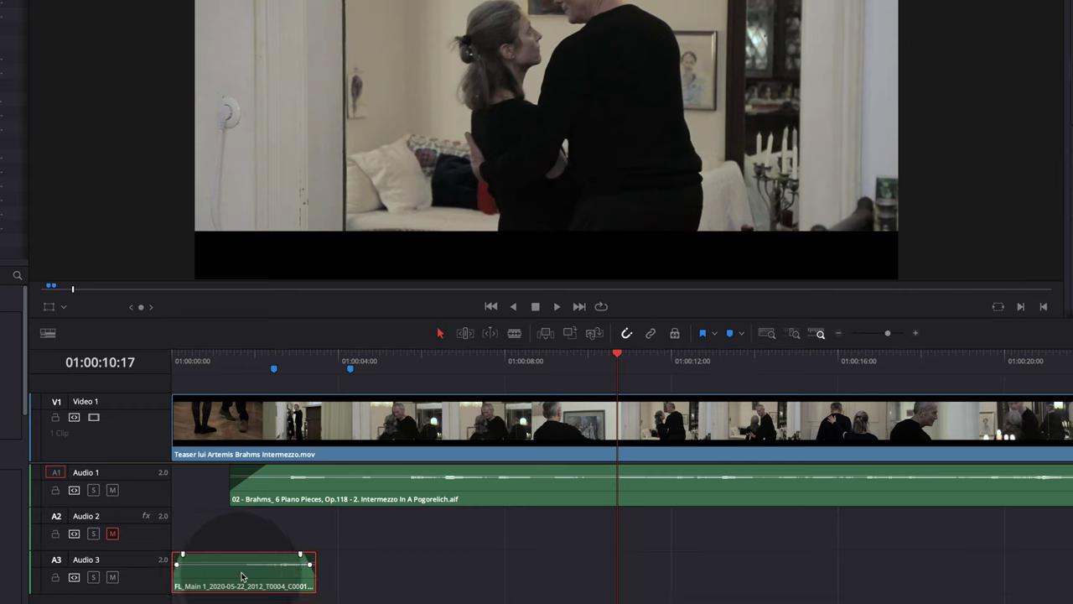
{"action": "left_click_drag", "start_coordinate": [241, 576], "coordinate": [253, 575]}
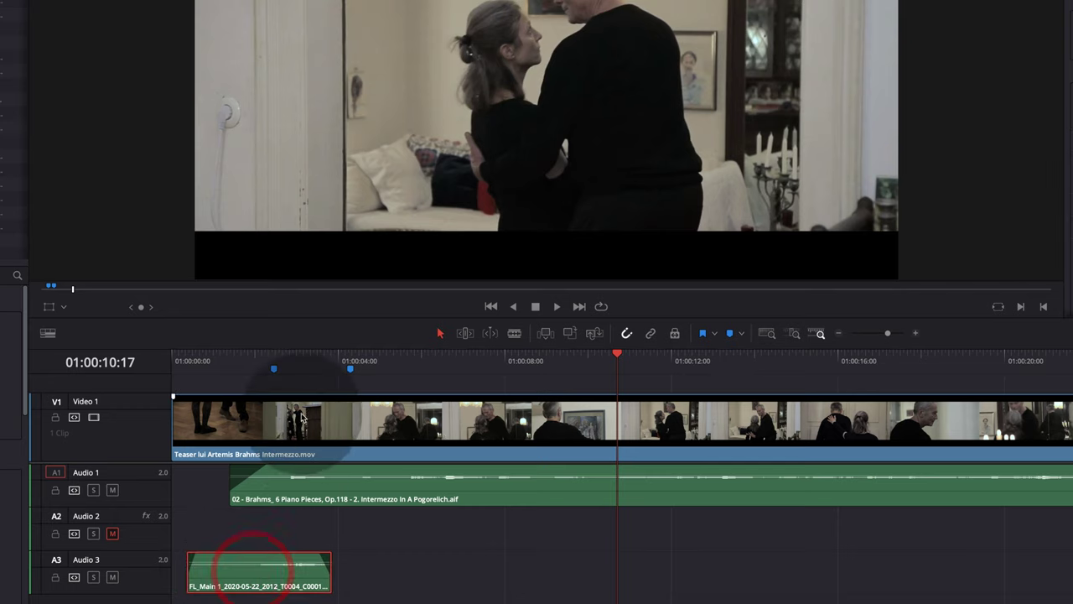
{"action": "left_click", "coordinate": [260, 370]}
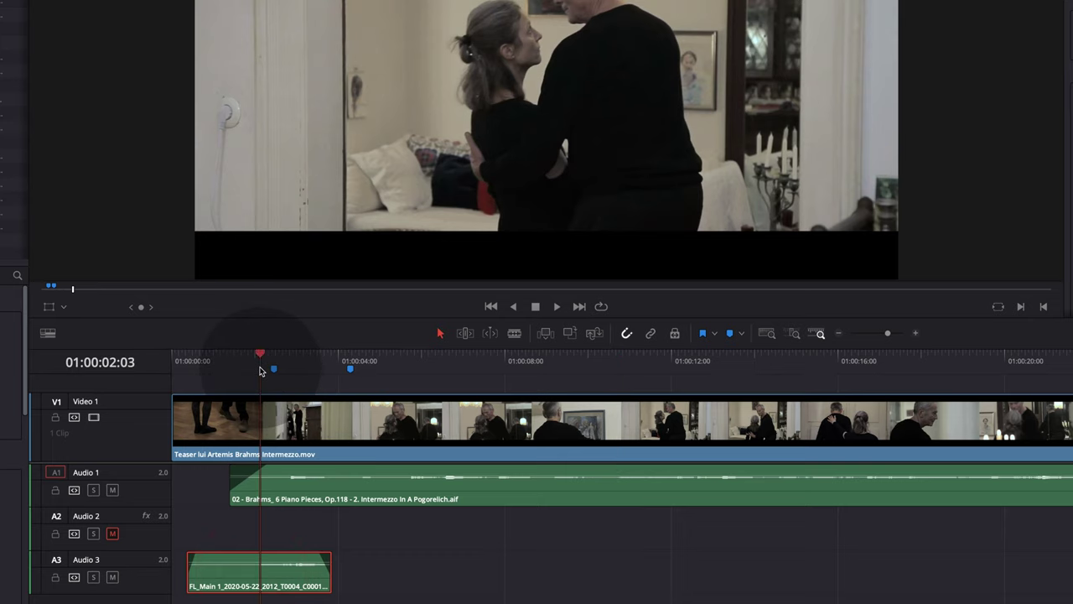
{"action": "key", "text": "space"}
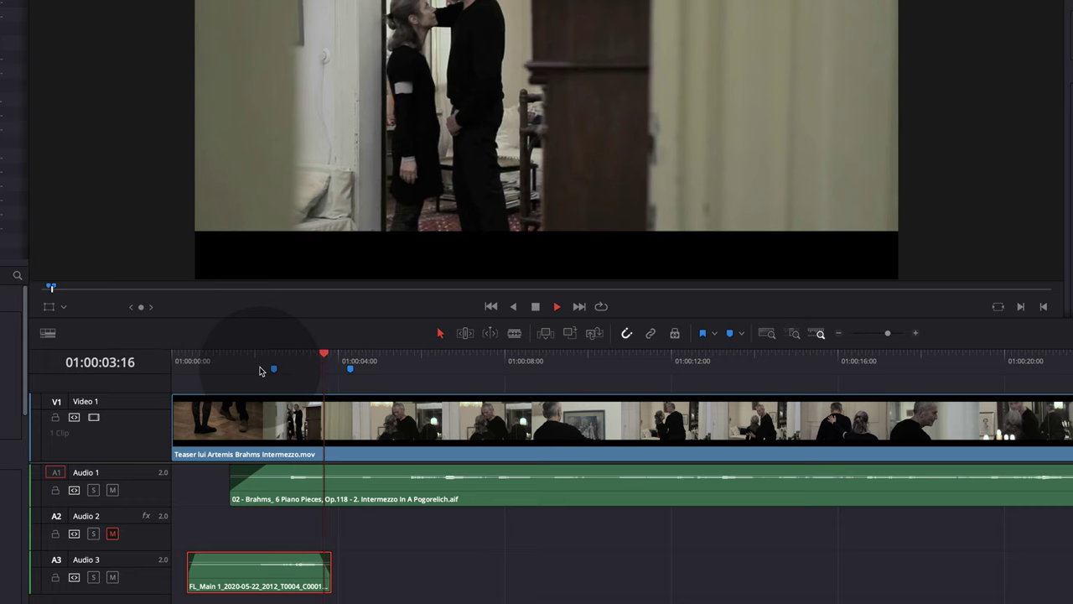
{"action": "key", "text": "space"}
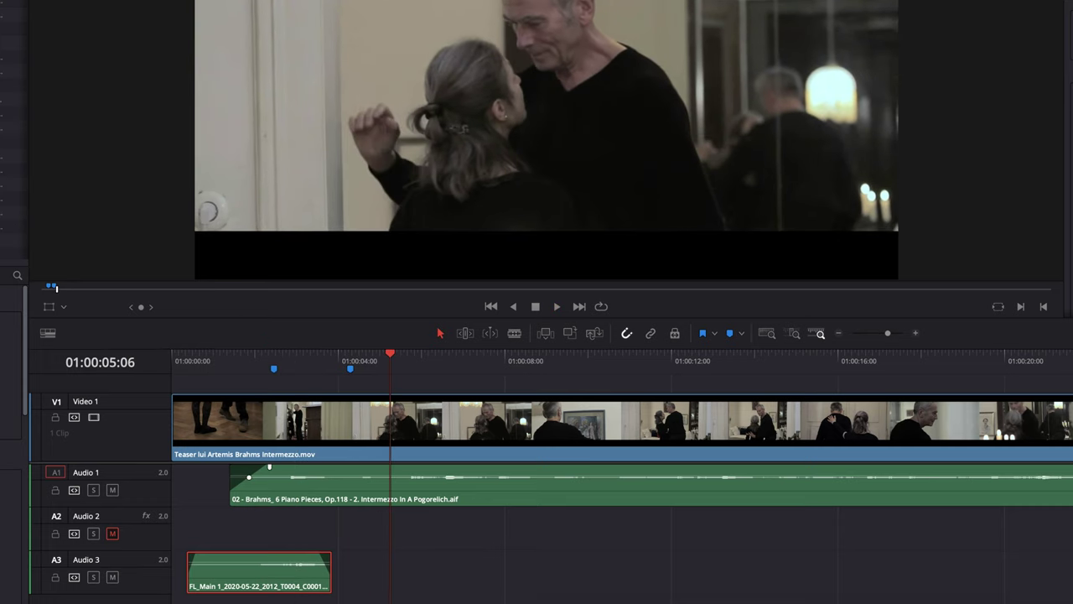
- Trim the reverb clip's beginning shorter and play the sequence from the start
{"action": "left_click_drag", "start_coordinate": [183, 577], "coordinate": [215, 582]}
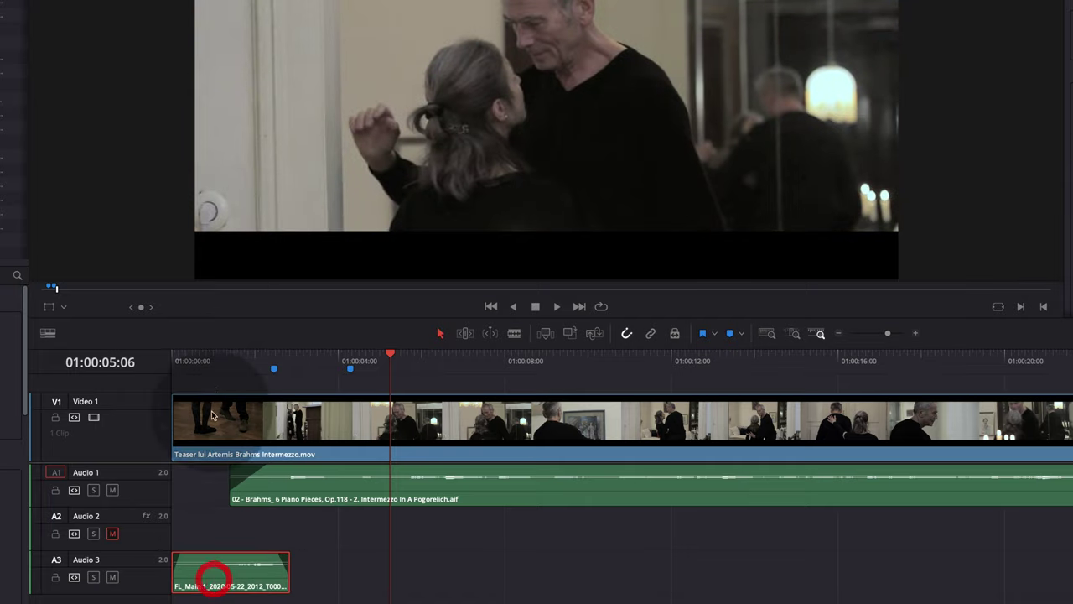
{"action": "left_click", "coordinate": [175, 370]}
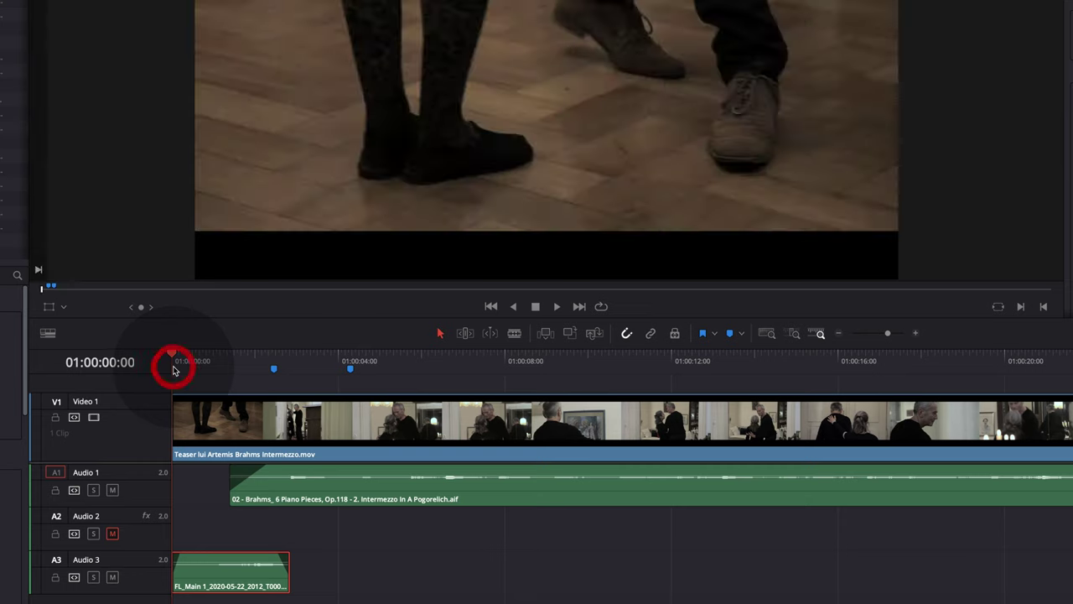
{"action": "key", "text": "space"}
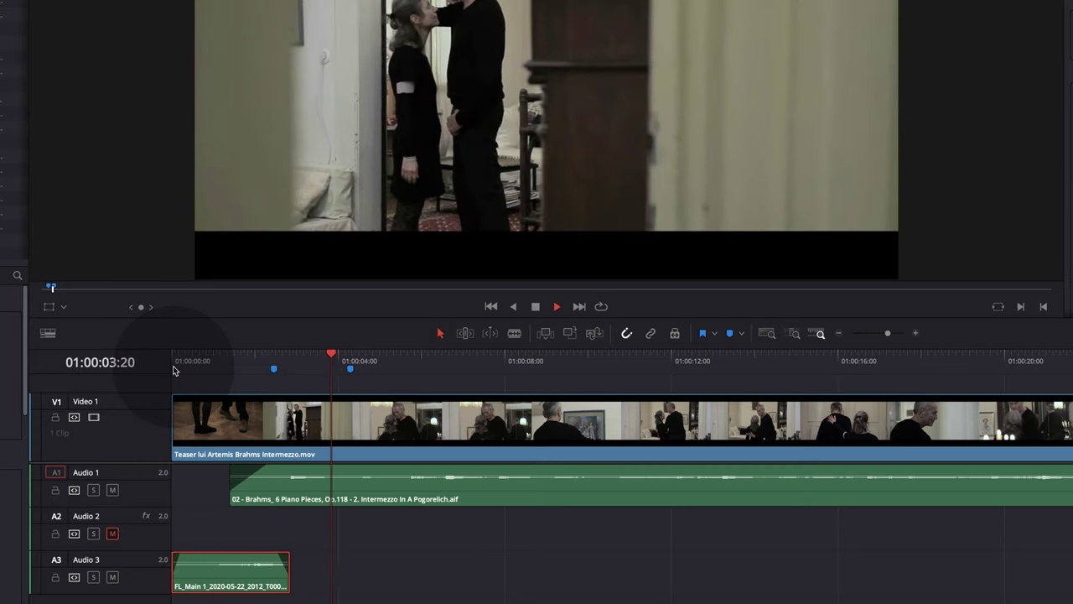
{"action": "key", "text": "space"}
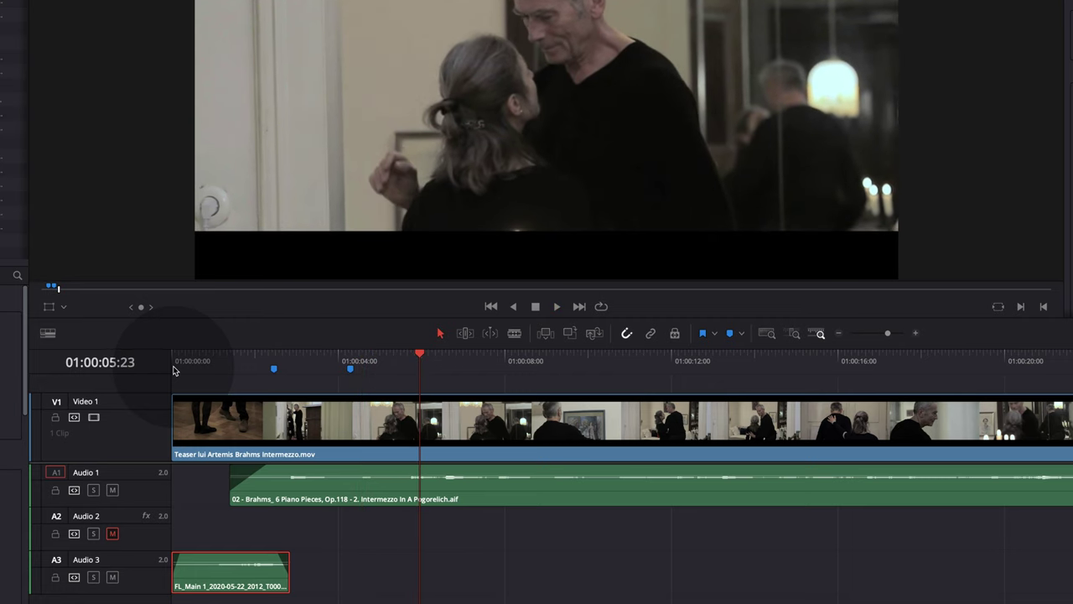